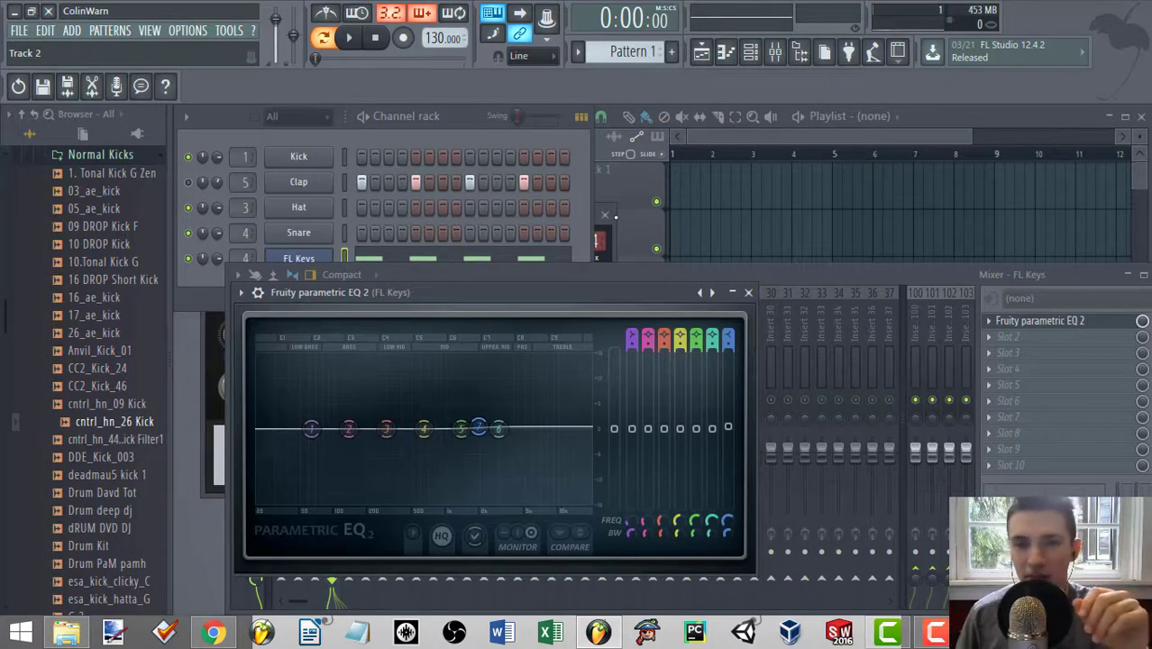
Close the FL Keys EQ and set the FL Keys mixer fader to 100% (0.0 dB) while playing the pattern.
{"action": "left_click", "coordinate": [748, 292]}
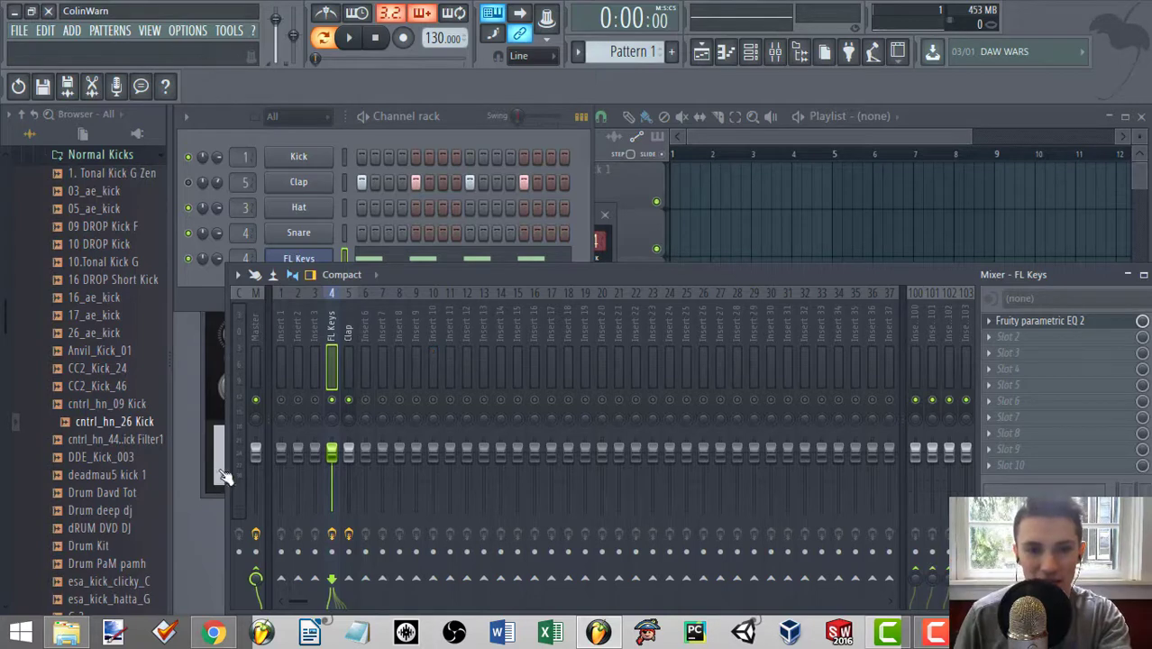
{"action": "key", "text": "space"}
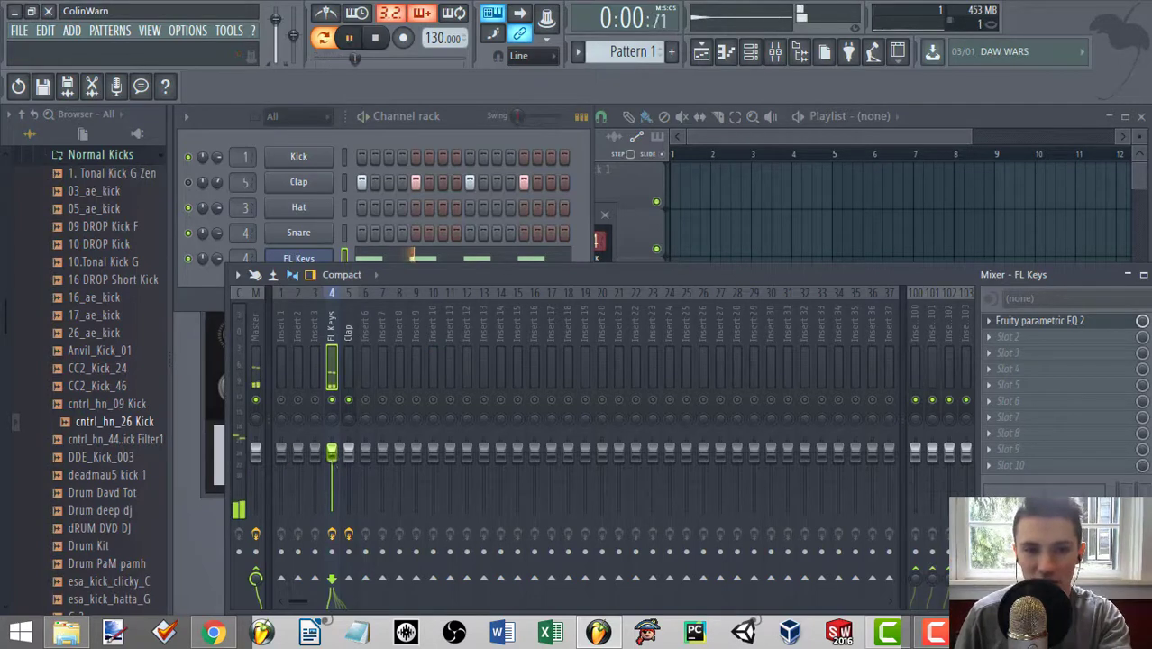
{"action": "left_click_drag", "start_coordinate": [331, 450], "coordinate": [332, 447]}
{"action": "key", "text": "space"}
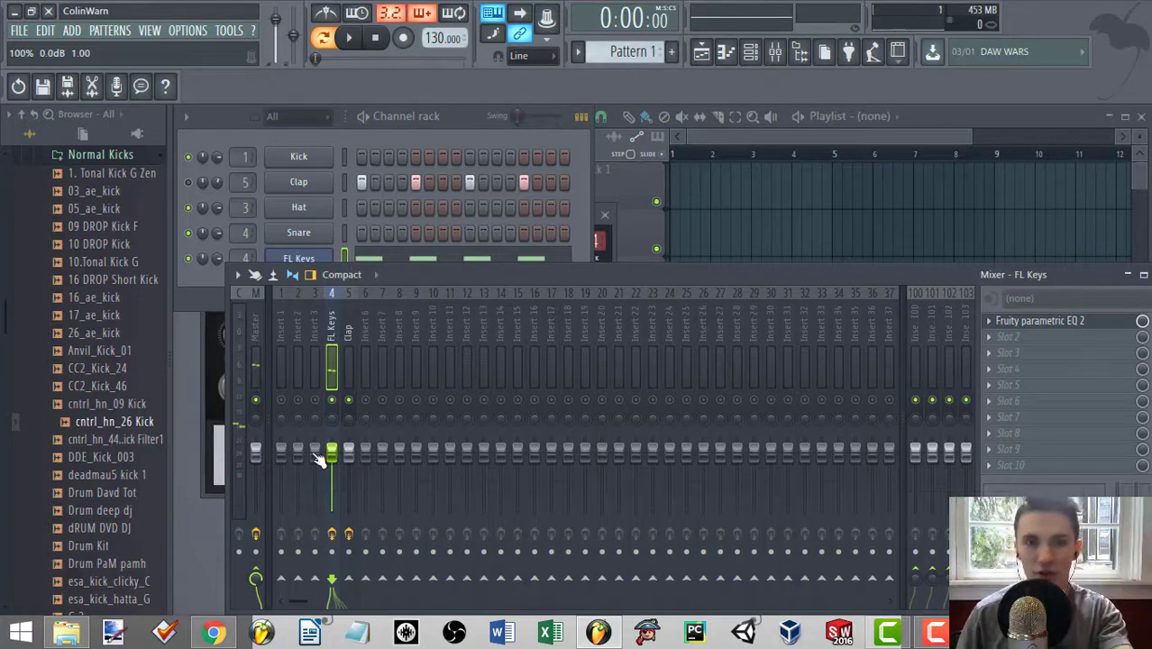
Transpose the four FL Keys notes from D#8 down to A#5 in the piano roll and play the pattern.
{"action": "right_click", "coordinate": [307, 259]}
{"action": "left_click", "coordinate": [370, 259]}
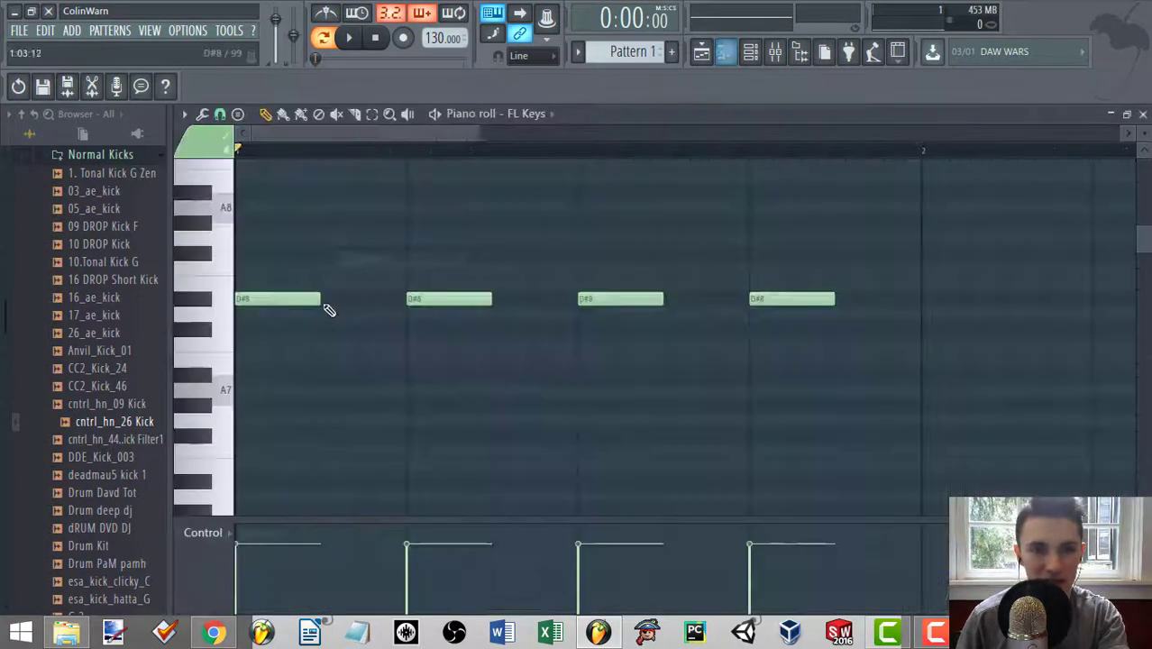
{"action": "key", "text": "space"}
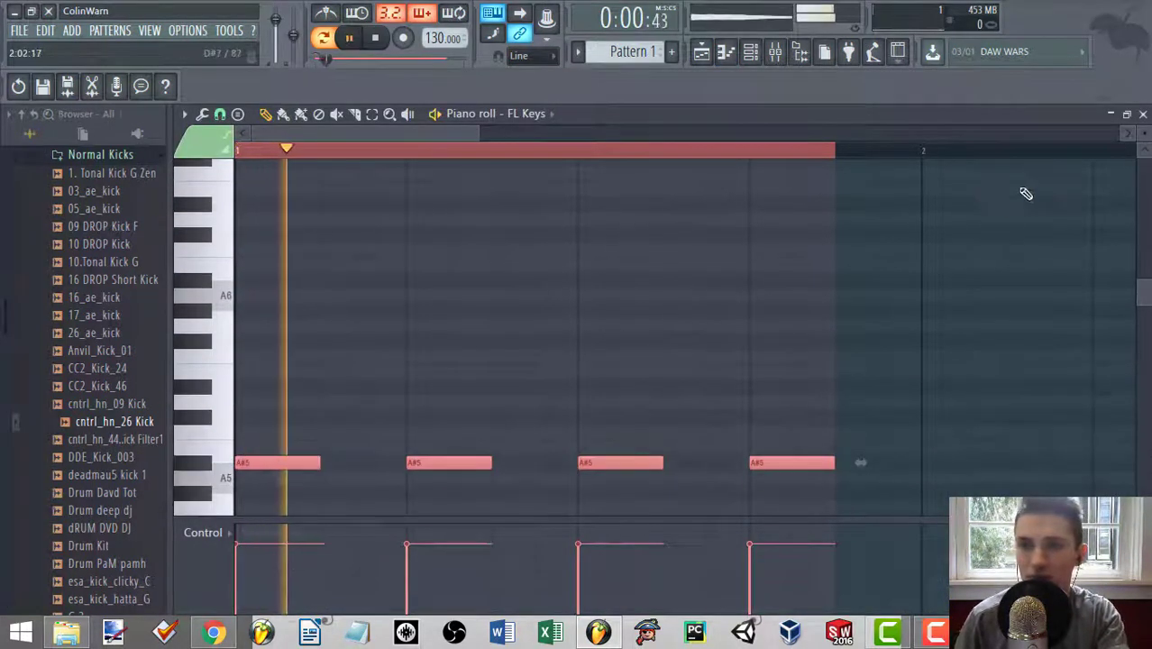
{"action": "key", "text": "F7"}
{"action": "key", "text": "space"}
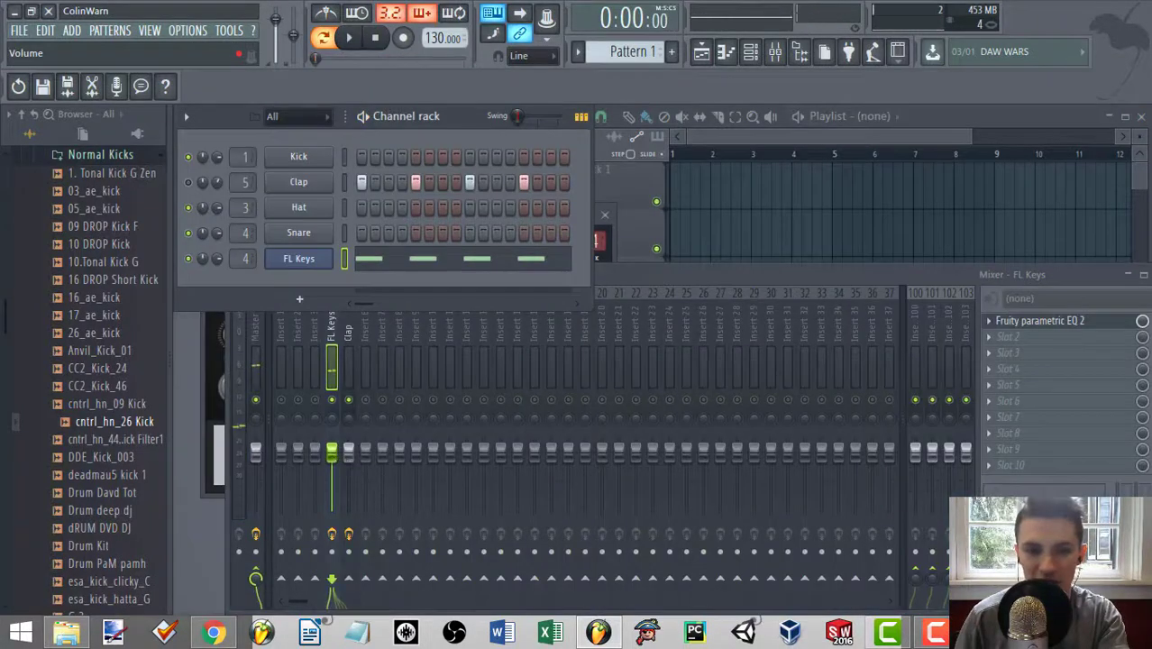
Play the pattern and set the FL Keys mixer fader to 99% (-0.2 dB).
{"action": "mouse_move", "coordinate": [333, 455]}
{"action": "left_mouse_down"}
{"action": "mouse_move", "coordinate": [332, 489]}
{"action": "mouse_move", "coordinate": [332, 454]}
{"action": "left_mouse_up"}
{"action": "key", "text": "space"}
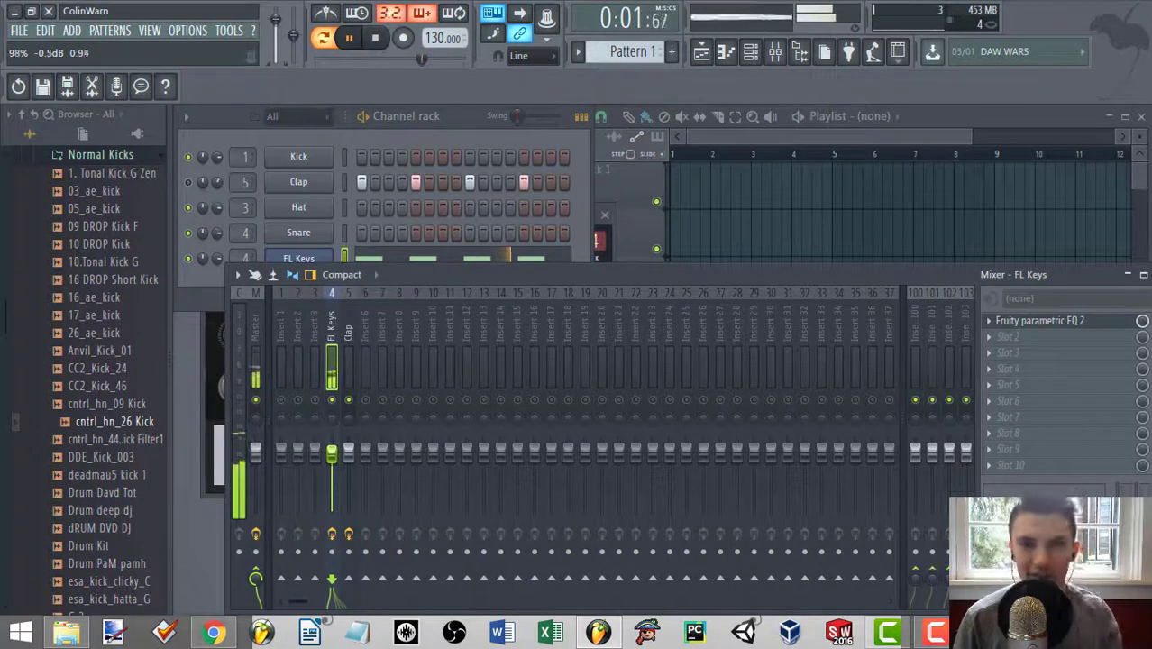
{"action": "key", "text": "space"}
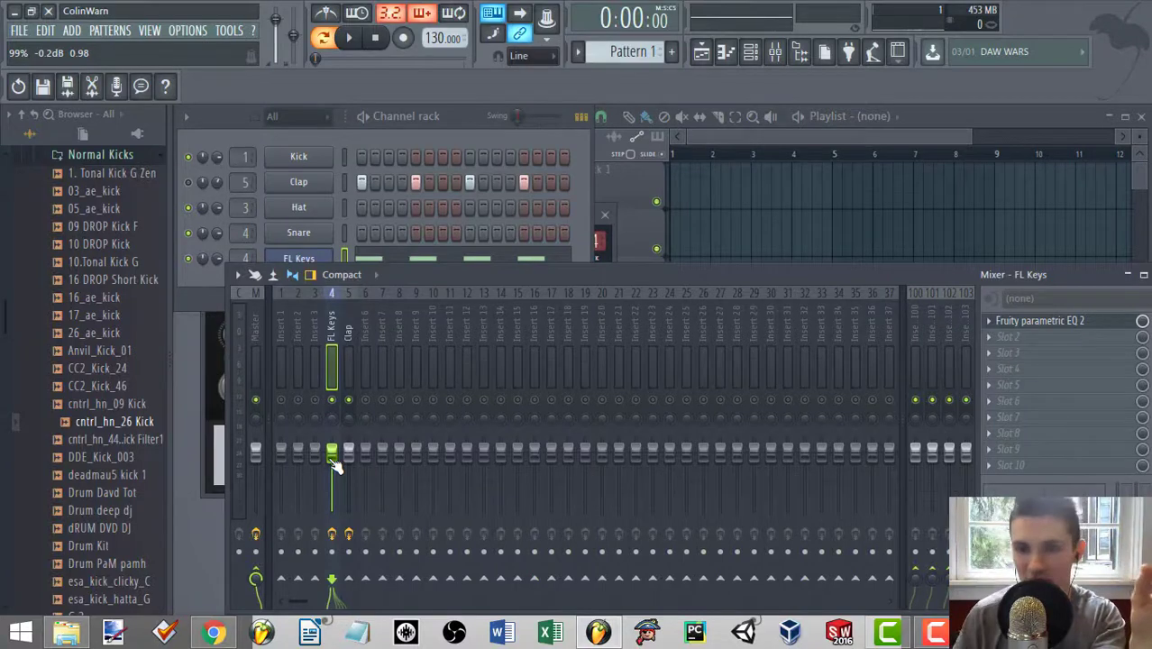
Play the pattern to examine the FL Keys spectrum in its EQ, and replay it to examine the mixer level meters.
{"action": "left_click", "coordinate": [1076, 320]}
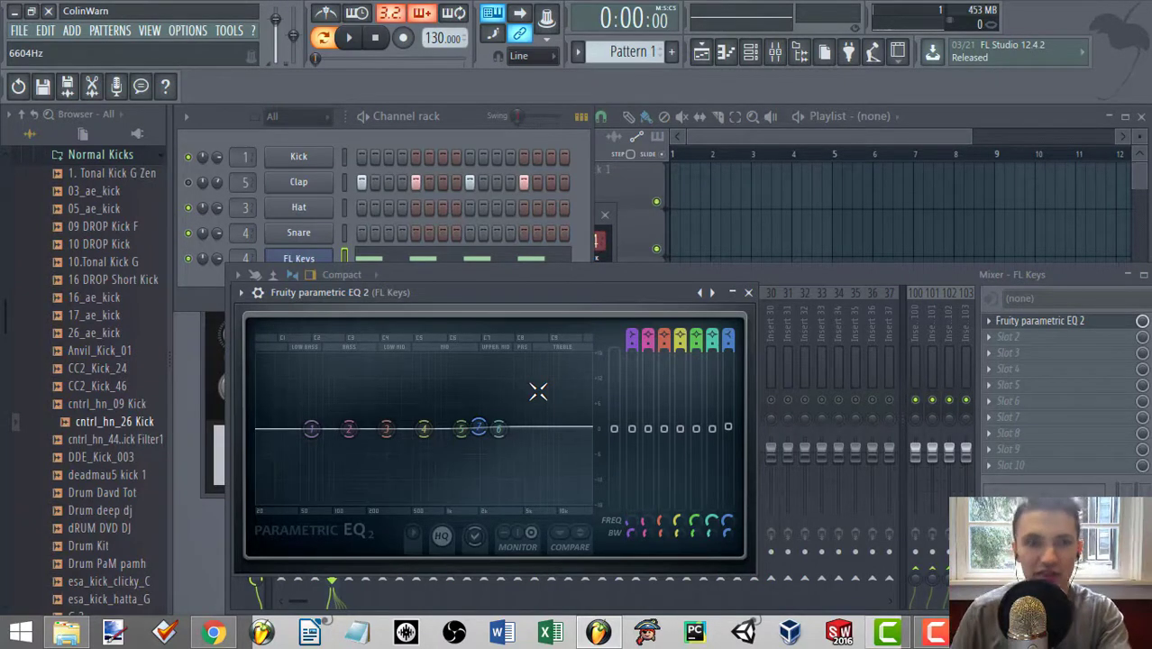
{"action": "key", "text": "space"}
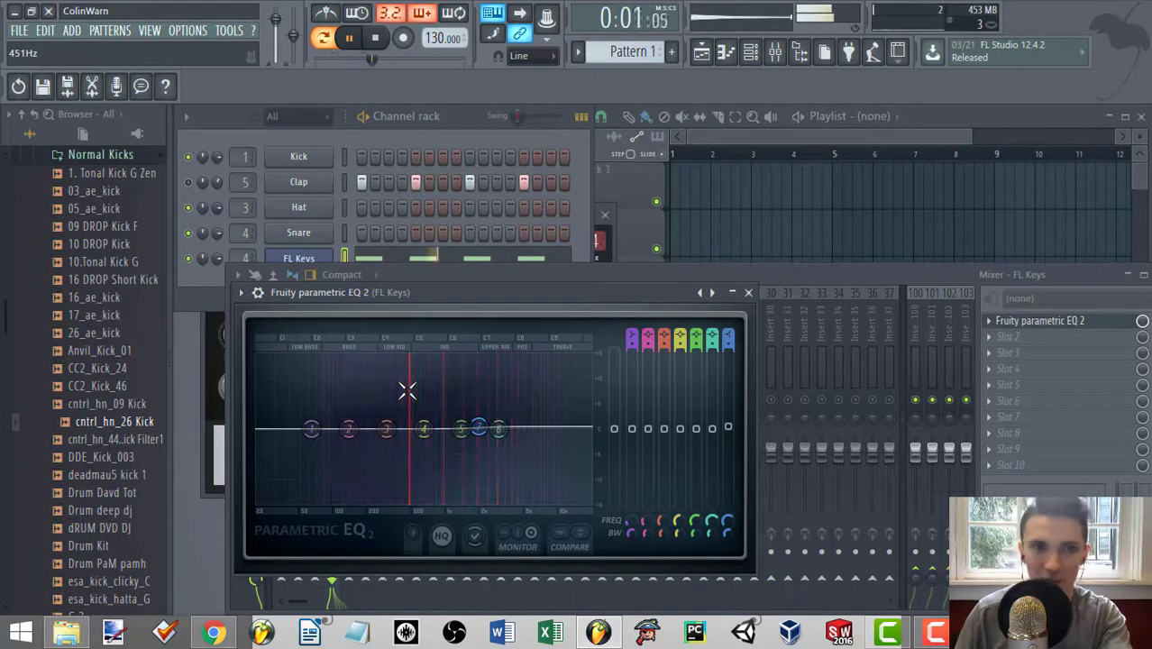
{"action": "key", "text": "space"}
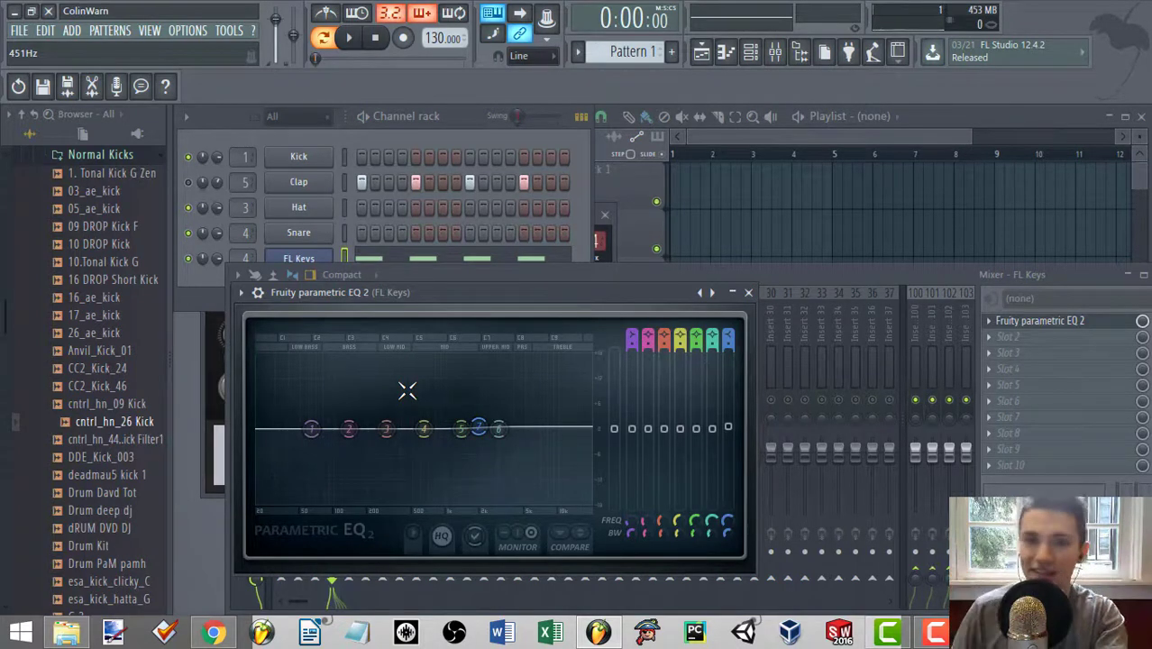
{"action": "left_click", "coordinate": [748, 292]}
{"action": "key", "text": "space"}
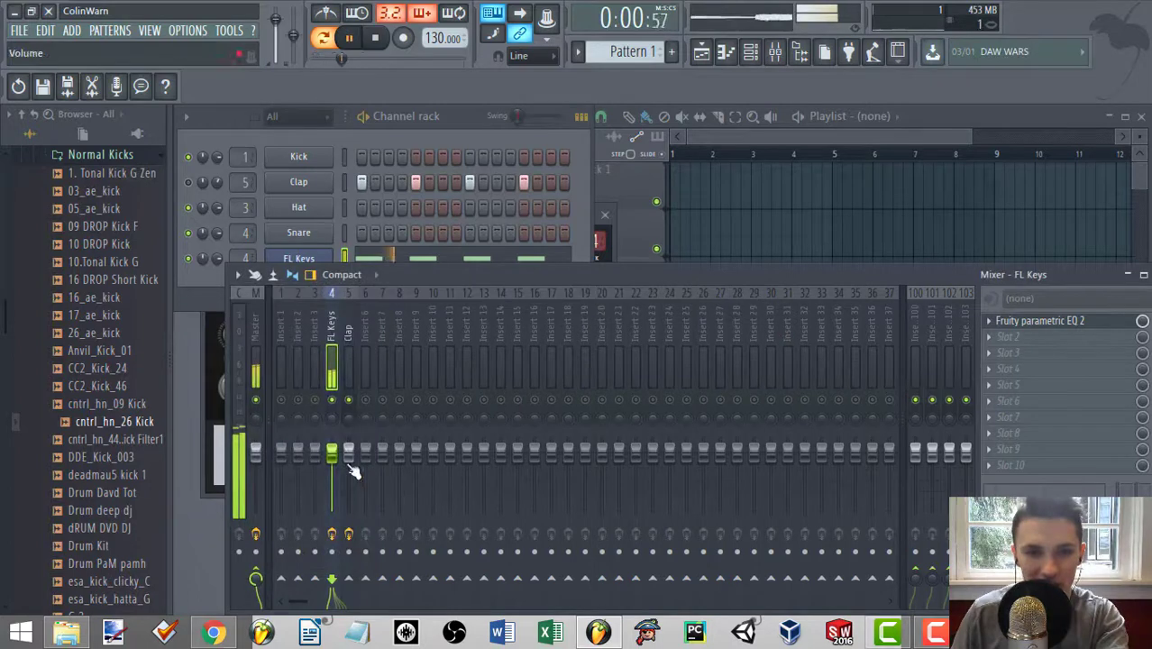
{"action": "key", "text": "space"}
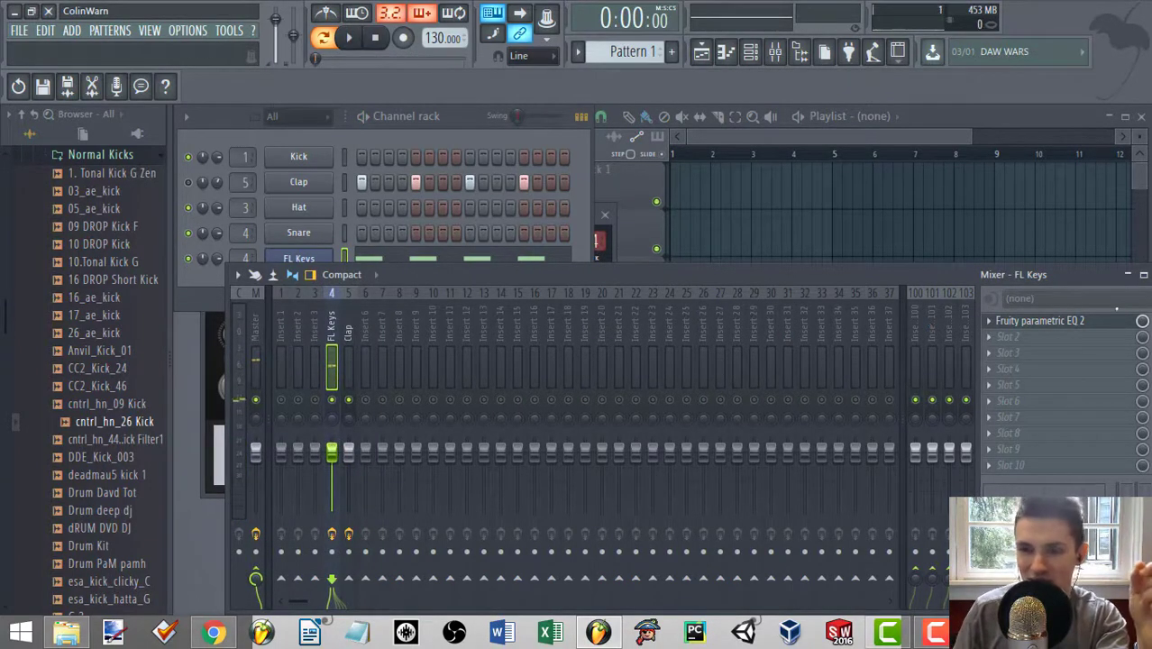
Boost the band 7 high shelf at about 3142 Hz in the FL Keys EQ and play the pattern.
{"action": "left_click", "coordinate": [1073, 322]}
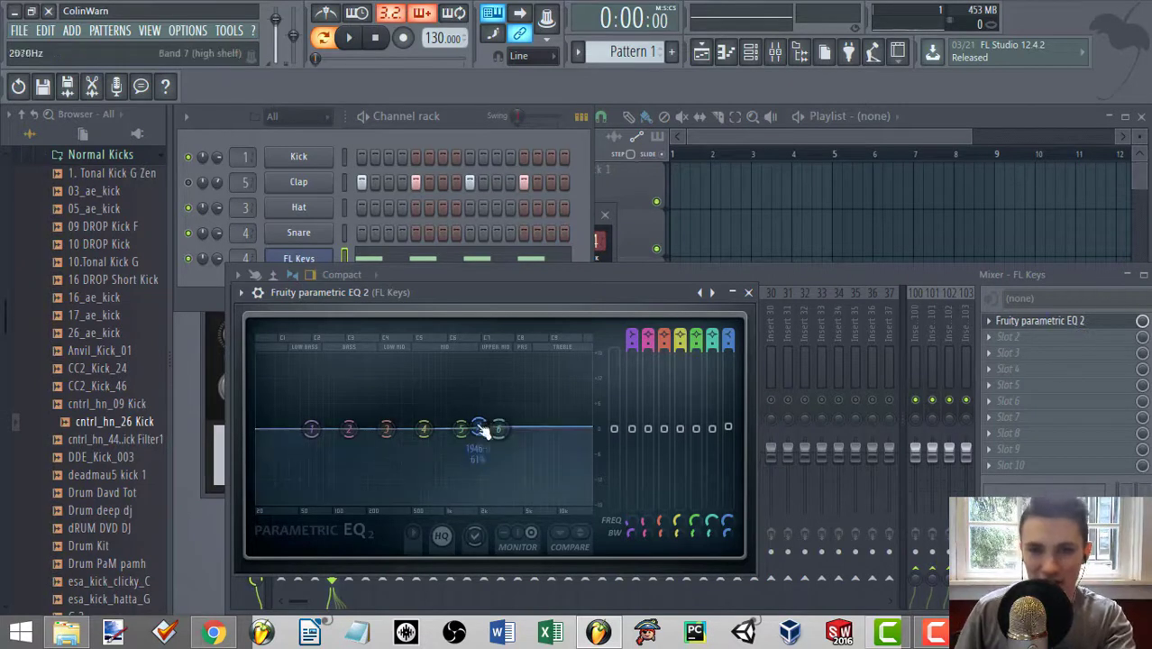
{"action": "left_click_drag", "start_coordinate": [479, 428], "coordinate": [502, 361]}
{"action": "key", "text": "space"}
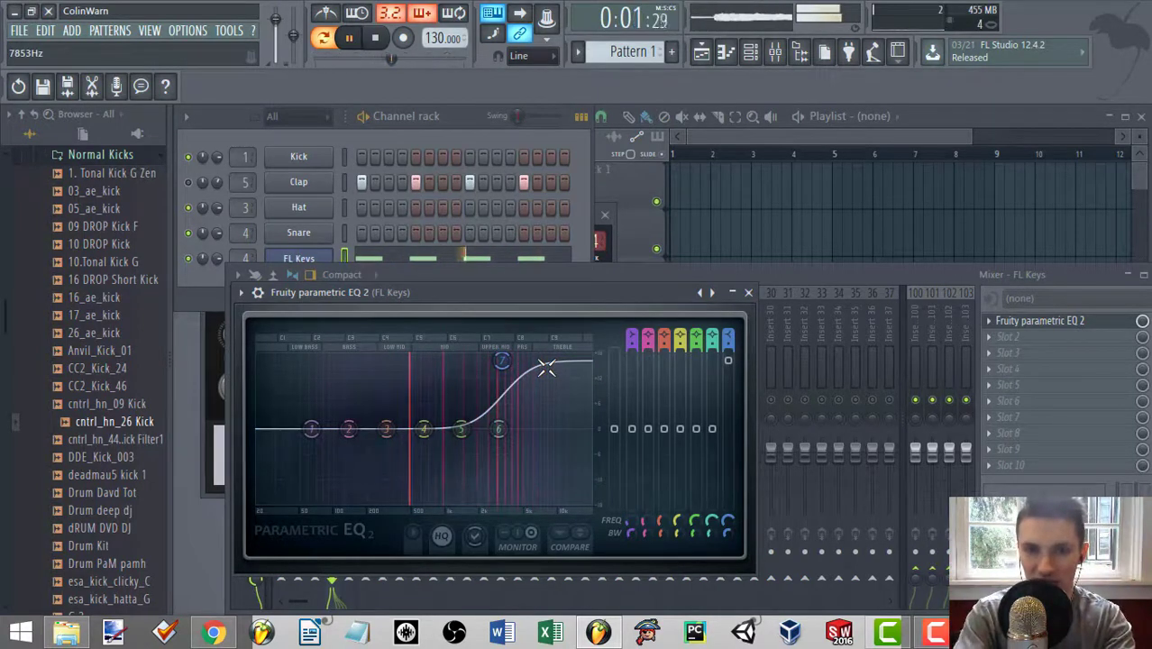
{"action": "key", "text": "space"}
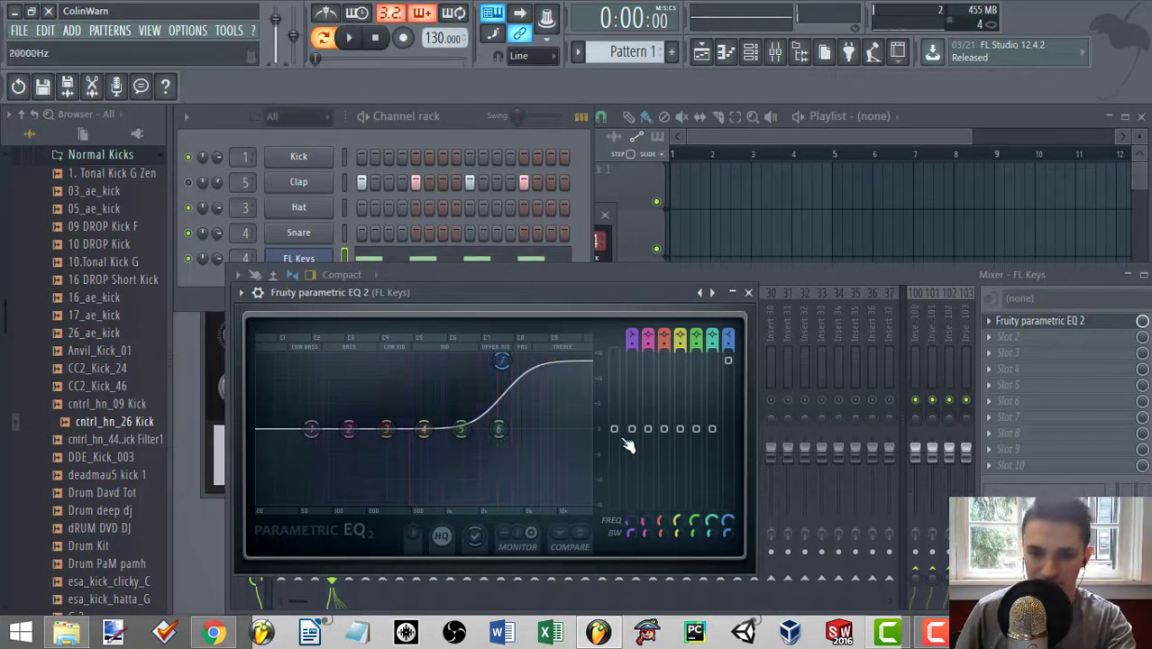
Lower band 1 of the FL Keys EQ very slightly, close the EQ and nudge down the FL Keys mixer fader.
{"action": "mouse_move", "coordinate": [615, 430]}
{"action": "left_mouse_down"}
{"action": "mouse_move", "coordinate": [614, 378]}
{"action": "mouse_move", "coordinate": [613, 430]}
{"action": "left_mouse_up"}
{"action": "left_click", "coordinate": [748, 292]}
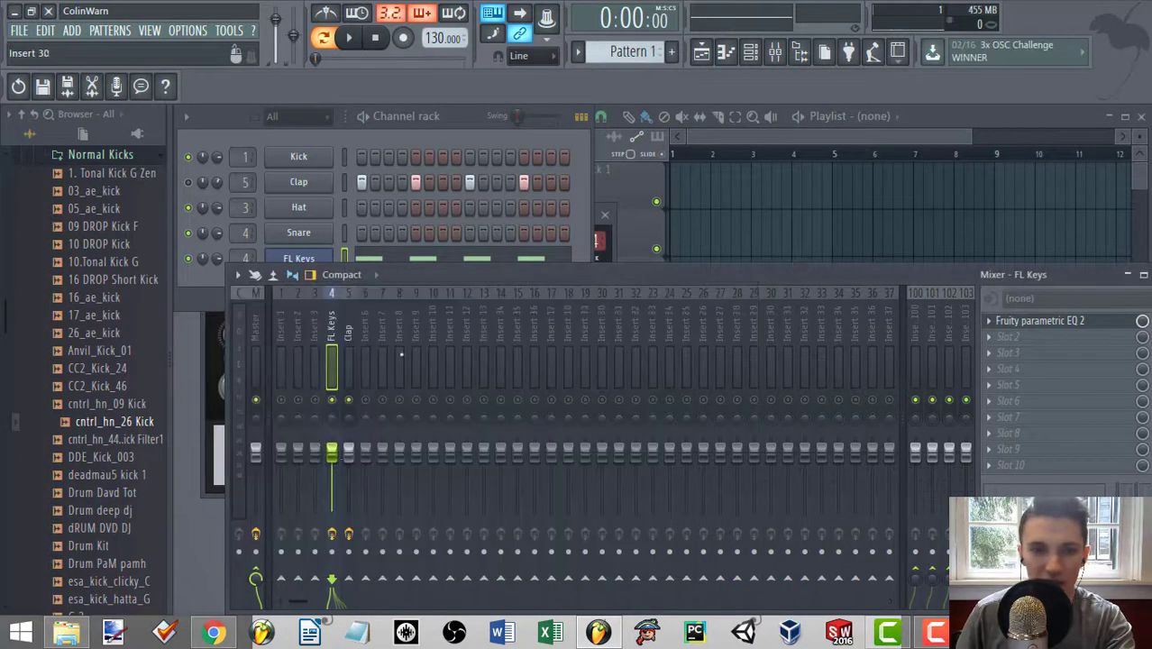
{"action": "mouse_move", "coordinate": [332, 449]}
{"action": "left_mouse_down"}
{"action": "mouse_move", "coordinate": [331, 500]}
{"action": "mouse_move", "coordinate": [331, 449]}
{"action": "left_mouse_up"}
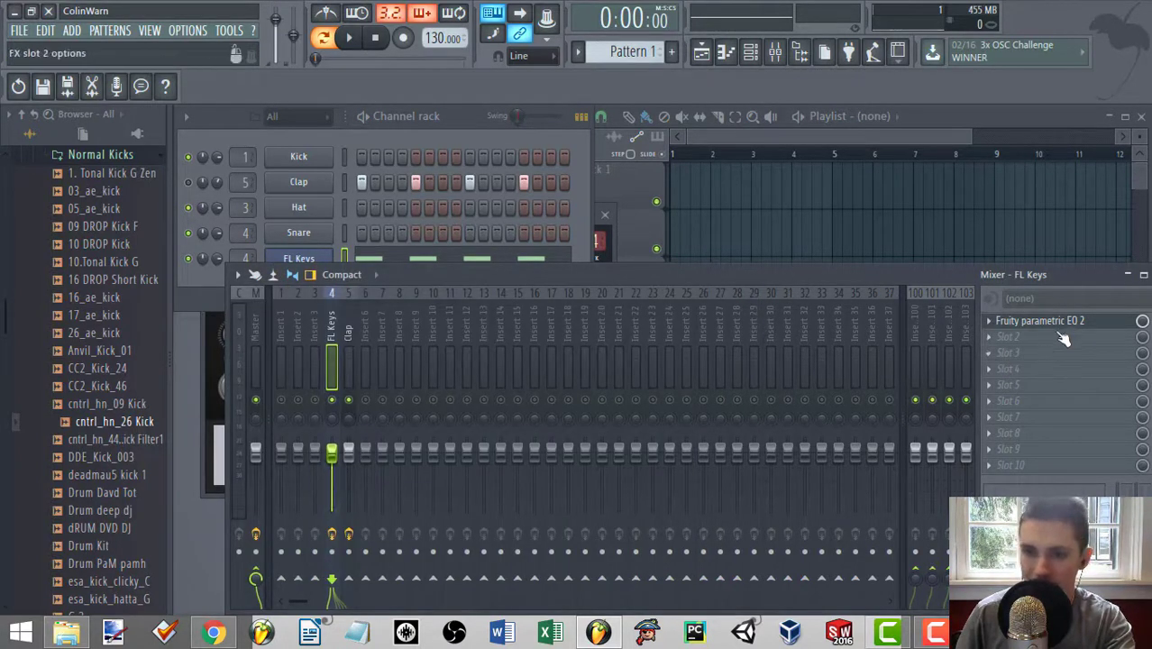
Bring the band 7 high shelf of the FL Keys EQ back down to a flat curve while playing the pattern.
{"action": "left_click", "coordinate": [1027, 321]}
{"action": "key", "text": "space"}
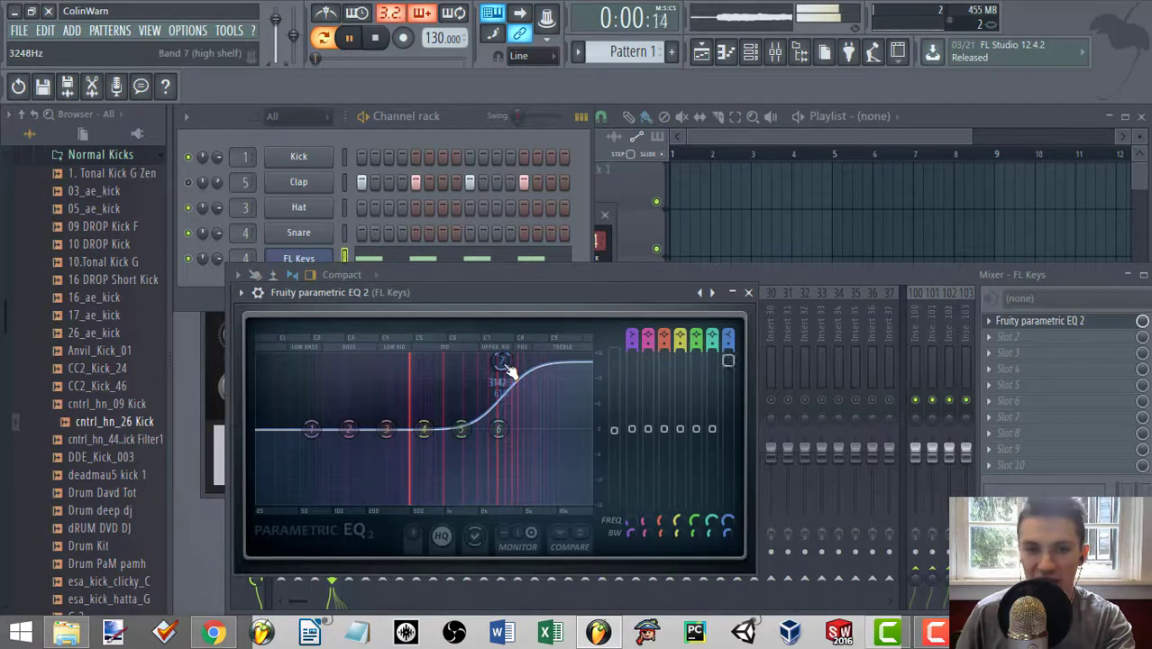
{"action": "left_click_drag", "start_coordinate": [503, 361], "coordinate": [506, 427]}
{"action": "key", "text": "space"}
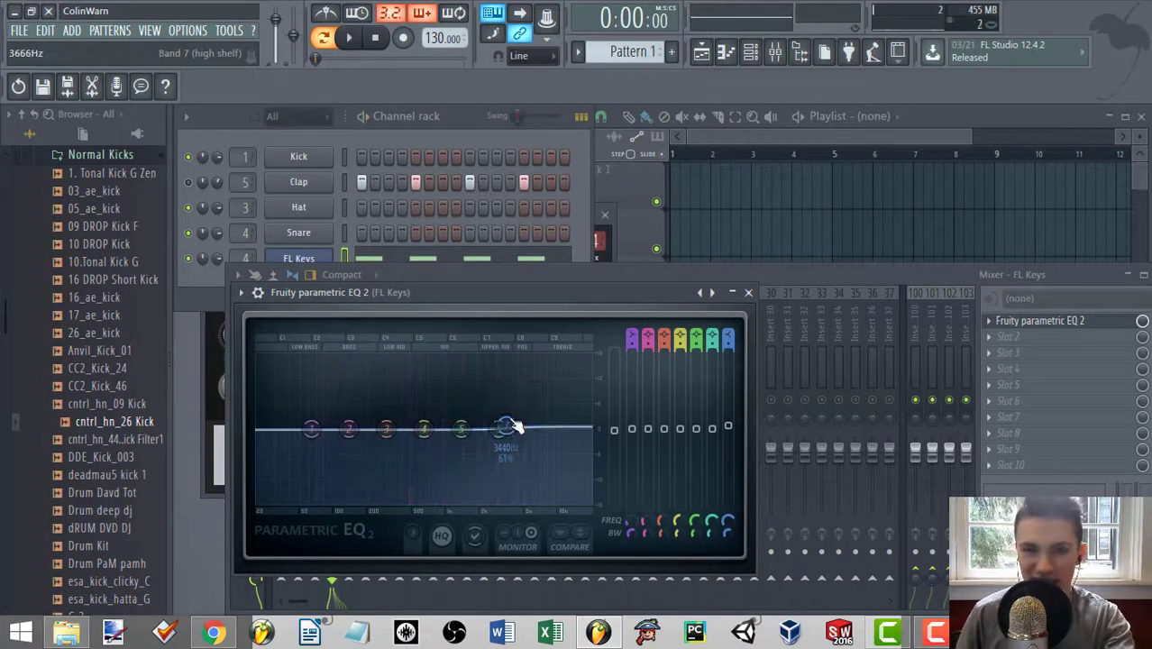
{"action": "key", "text": "space"}
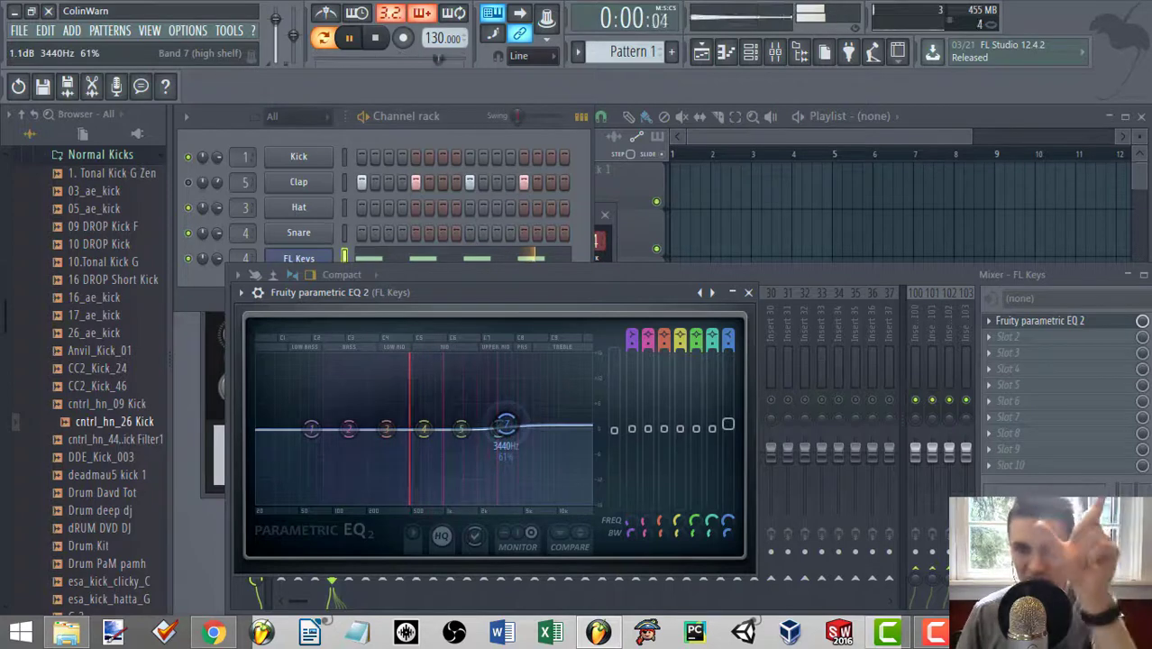
{"action": "mouse_move", "coordinate": [506, 427]}
{"action": "left_mouse_down"}
{"action": "mouse_move", "coordinate": [510, 493]}
{"action": "mouse_move", "coordinate": [495, 429]}
{"action": "left_mouse_up"}
{"action": "key", "text": "space"}
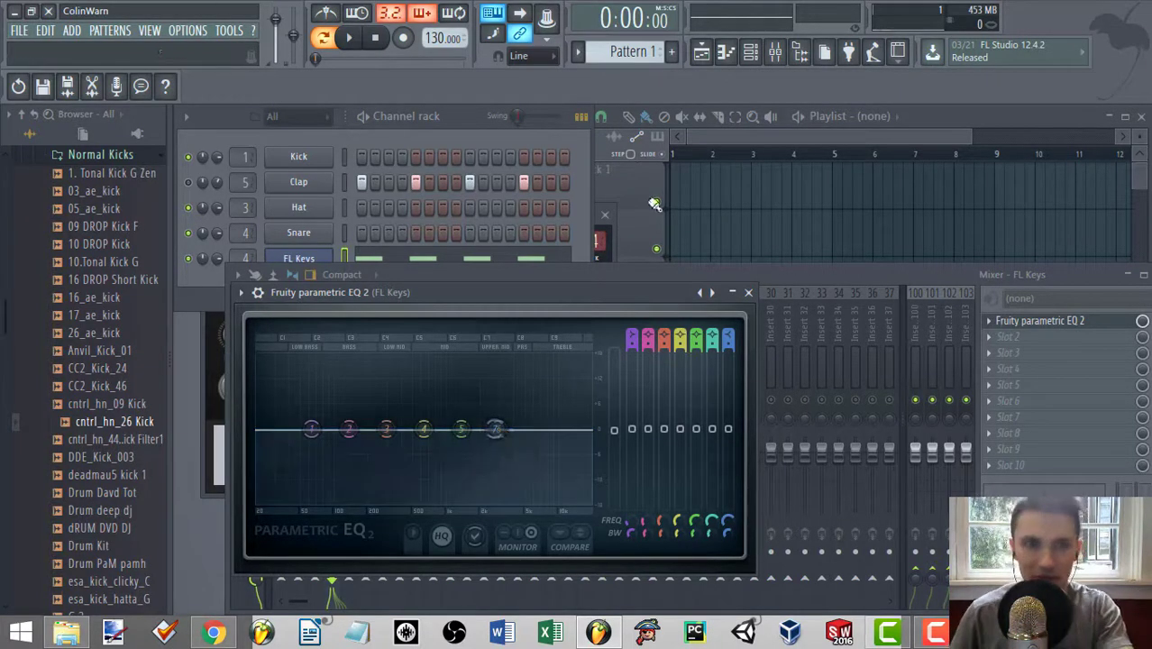
Add a 3x Osc channel and set all three of its oscillators to the sawtooth shape.
{"action": "left_click", "coordinate": [76, 31]}
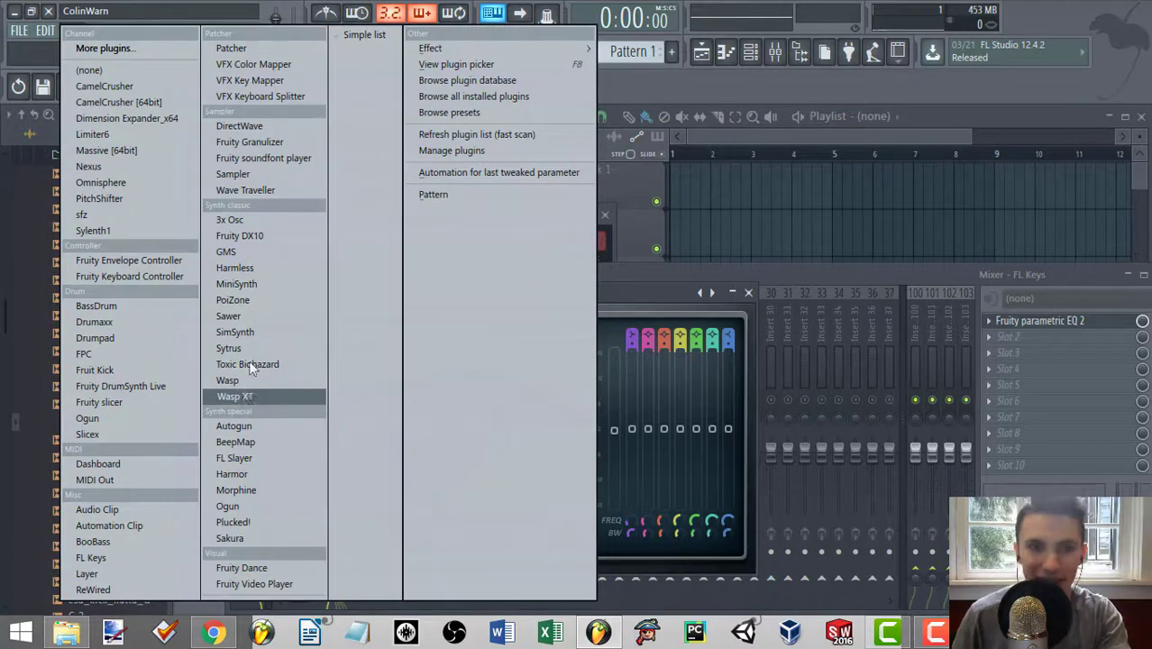
{"action": "left_click", "coordinate": [230, 220]}
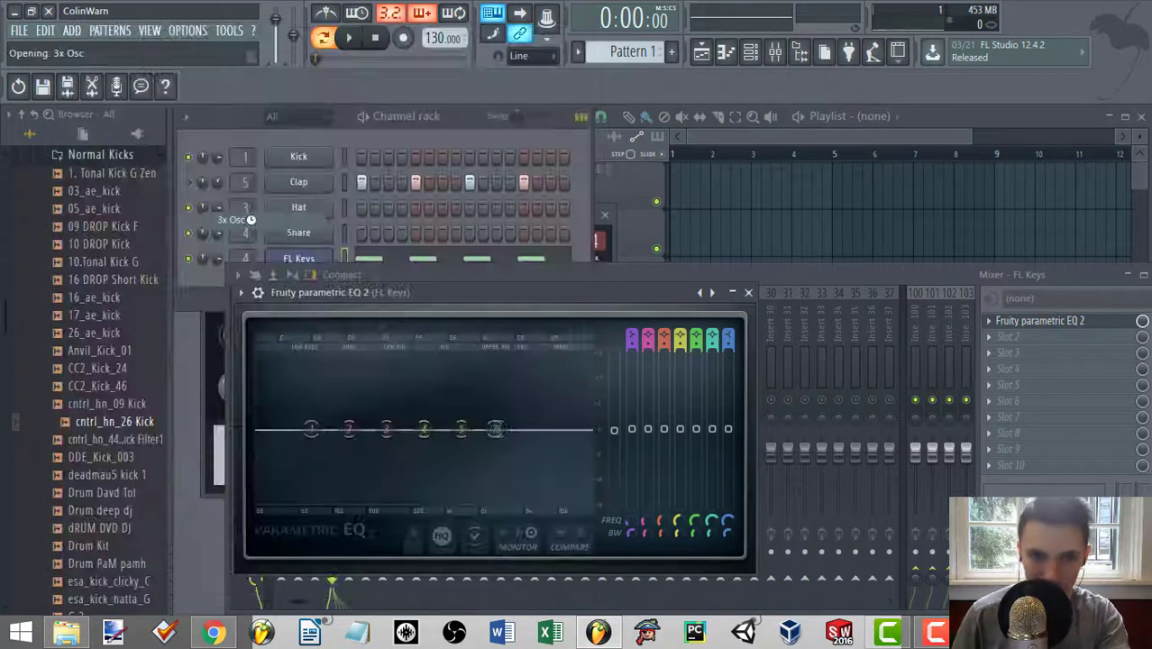
{"action": "left_click", "coordinate": [306, 344]}
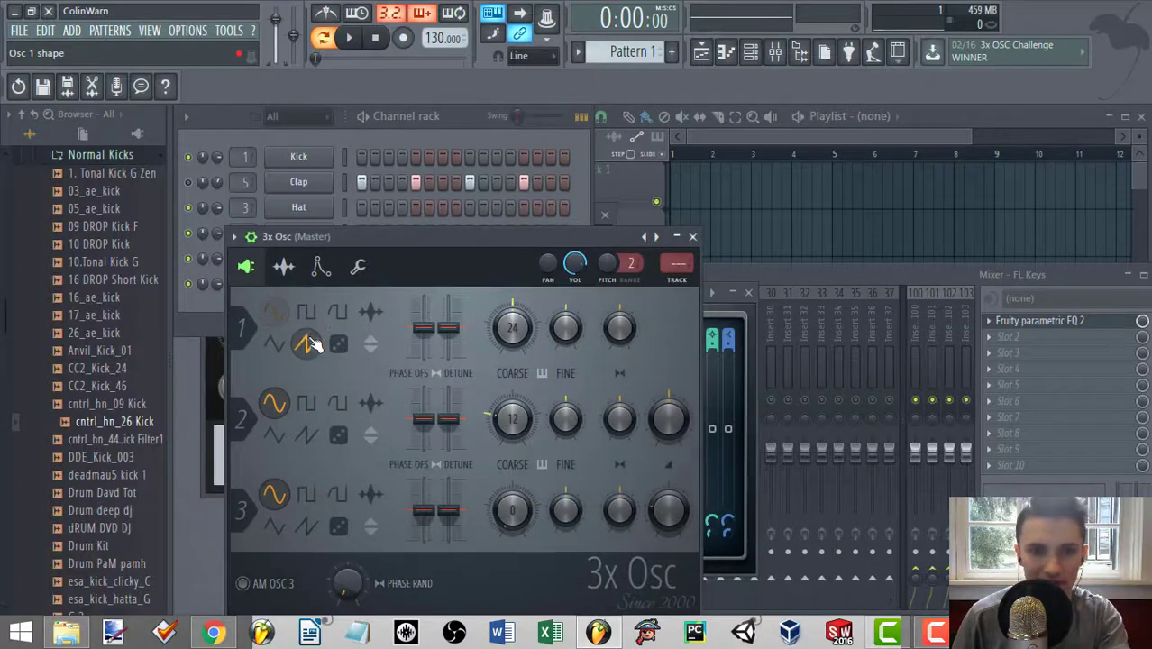
{"action": "left_click", "coordinate": [306, 434]}
{"action": "left_click", "coordinate": [308, 526]}
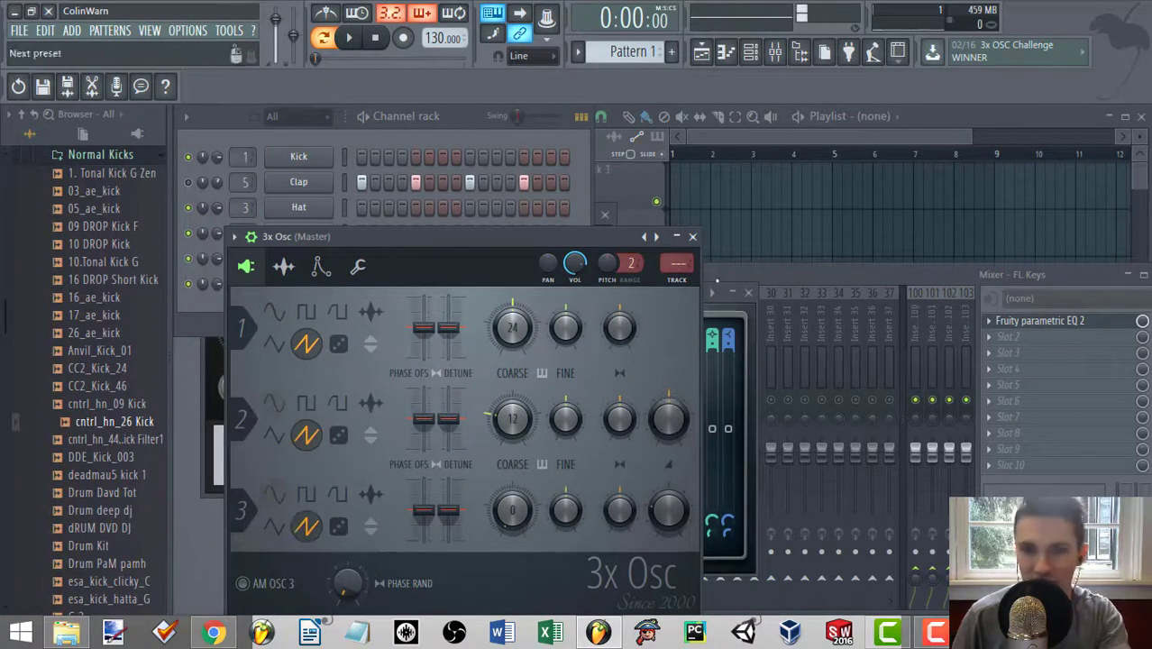
{"action": "left_click", "coordinate": [692, 237]}
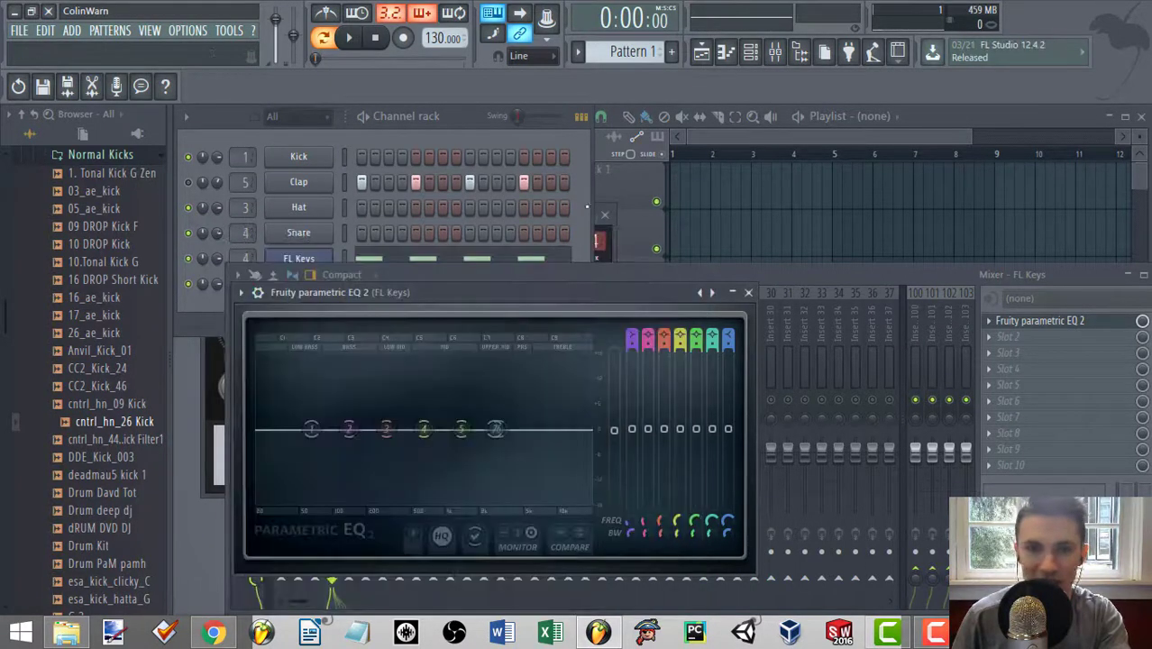
Copy the FL Keys notes into the 3x Osc channel and play the pattern.
{"action": "left_click", "coordinate": [344, 259]}
{"action": "key", "text": "ctrl+c"}
{"action": "left_click", "coordinate": [344, 284]}
{"action": "key", "text": "ctrl+v"}
{"action": "key", "text": "space"}
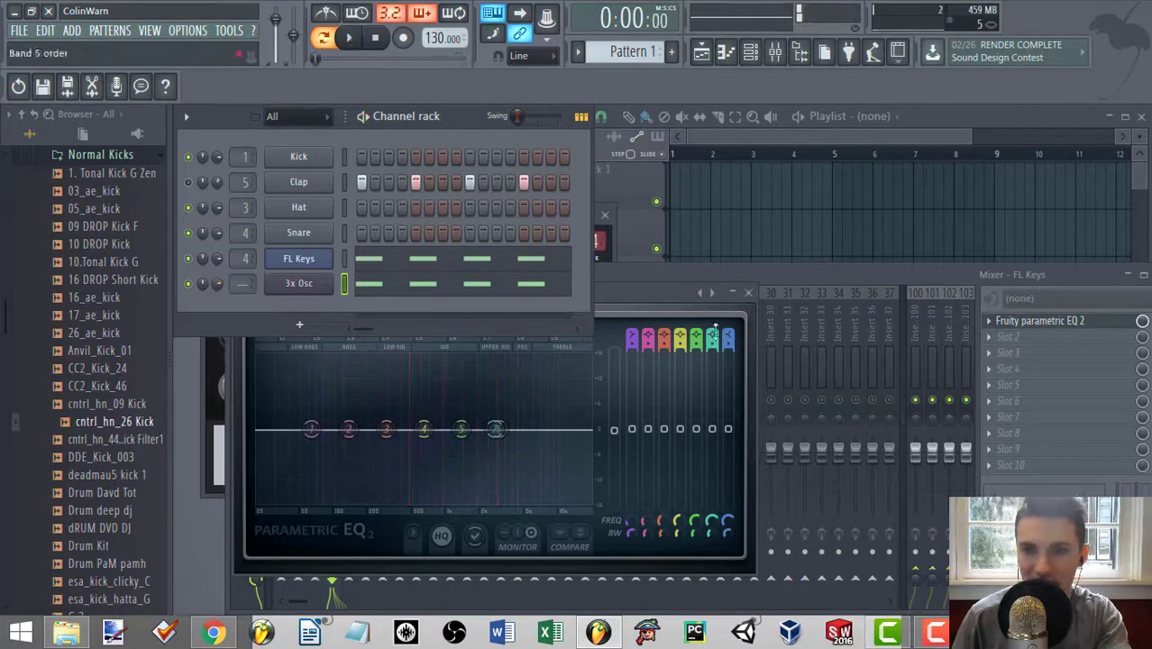
Route the 3x Osc channel to mixer insert 6 and lower its fader below the FL Keys level during playback.
{"action": "key", "text": "F9"}
{"action": "right_click", "coordinate": [365, 365]}
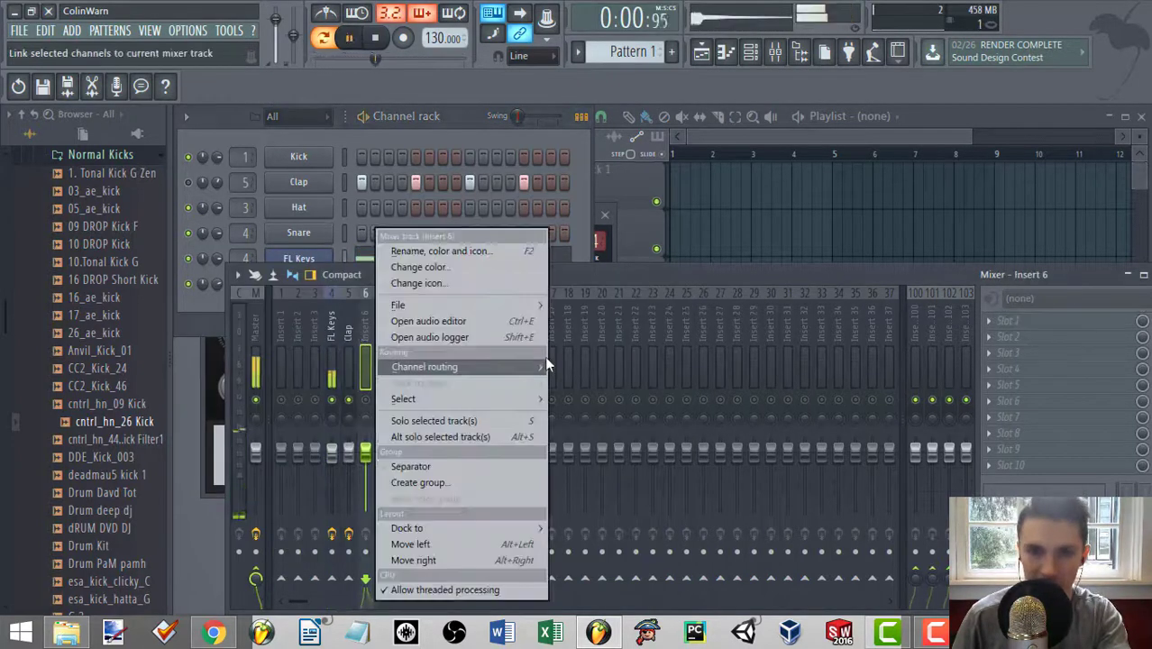
{"action": "mouse_move", "coordinate": [541, 365]}
{"action": "left_click", "coordinate": [621, 367]}
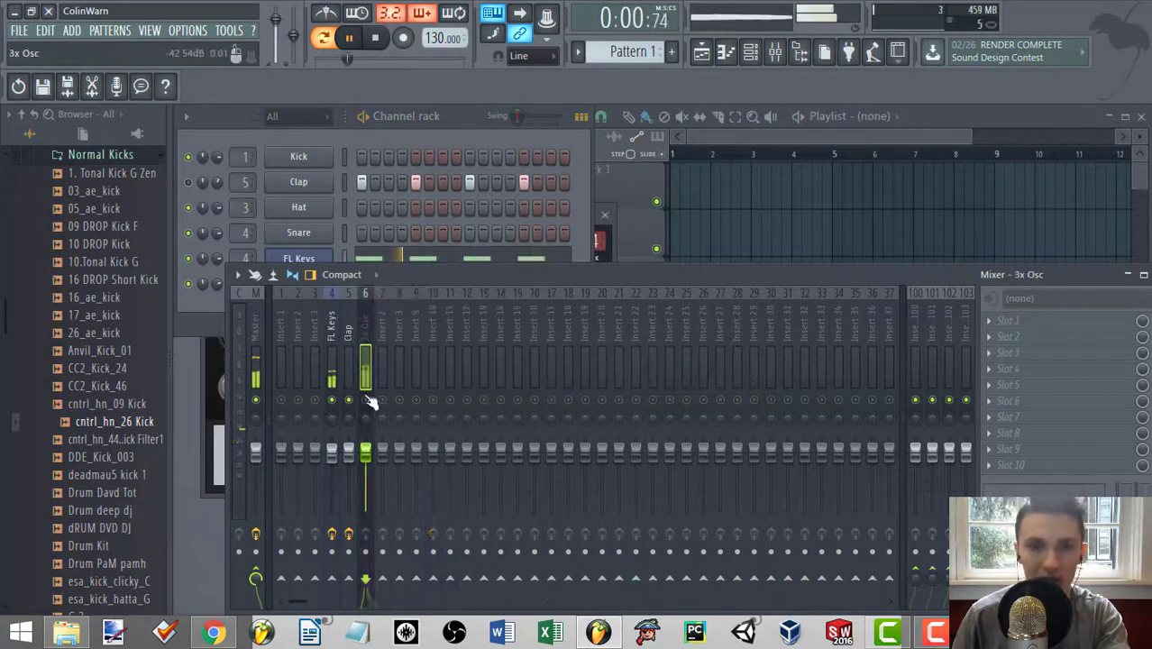
{"action": "left_click", "coordinate": [332, 454]}
{"action": "key", "text": "space"}
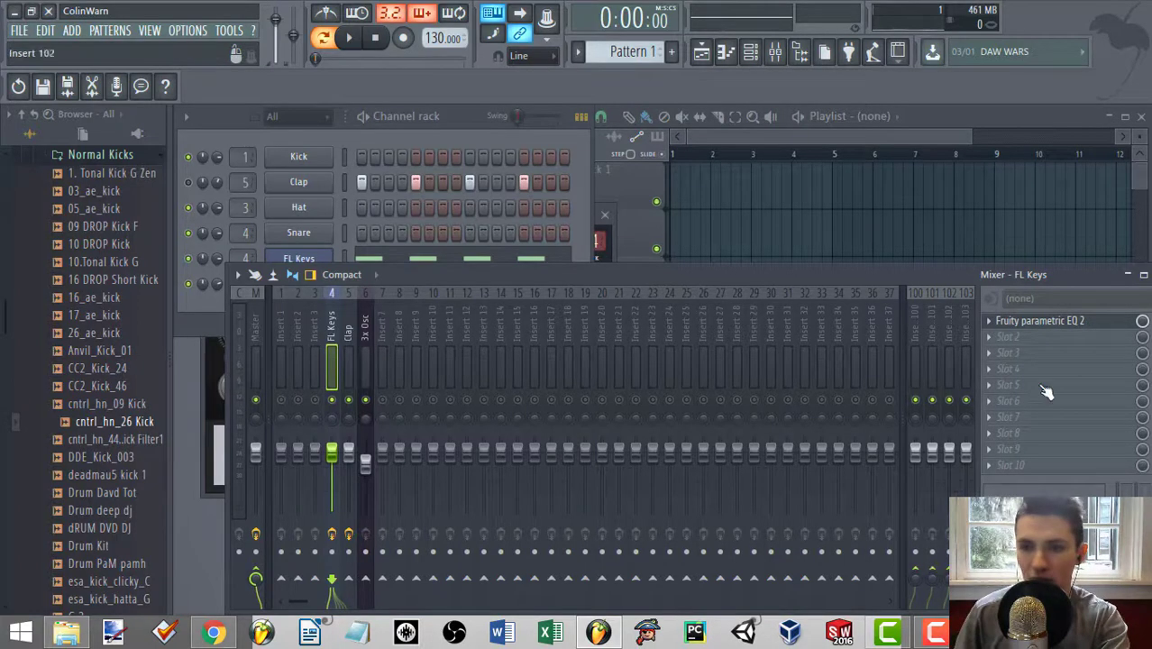
Open the FL Keys EQ and insert a Fruity parametric EQ 2 in slot 1 of the 3x Osc mixer track.
{"action": "left_click", "coordinate": [1046, 332]}
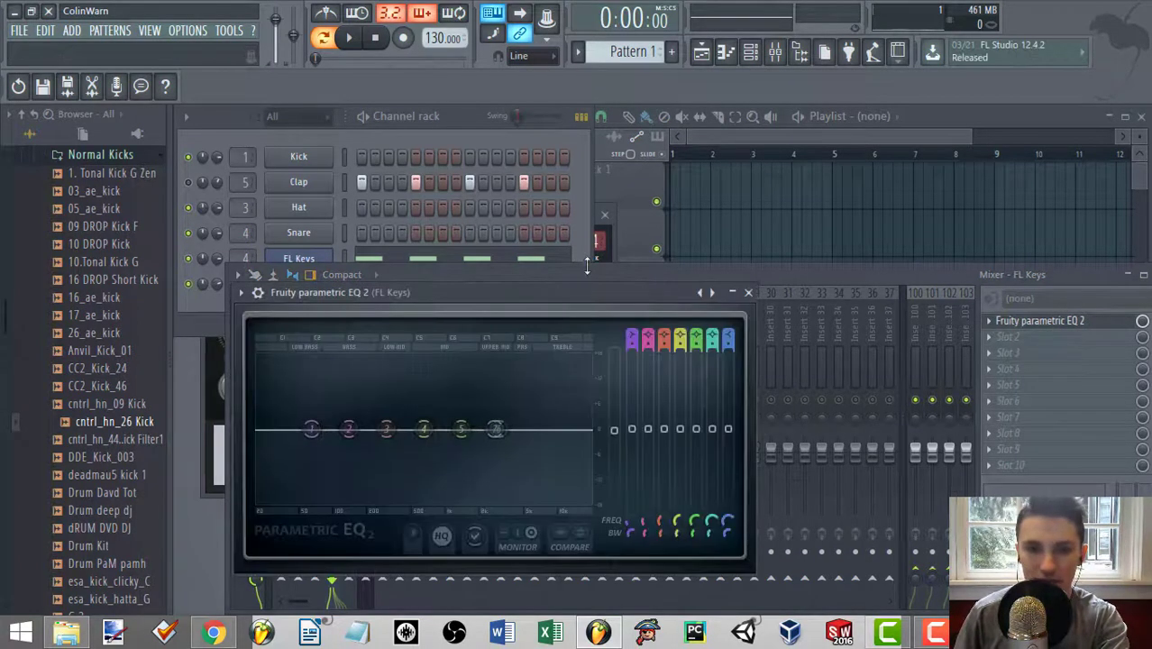
{"action": "left_click_drag", "start_coordinate": [589, 271], "coordinate": [635, 401]}
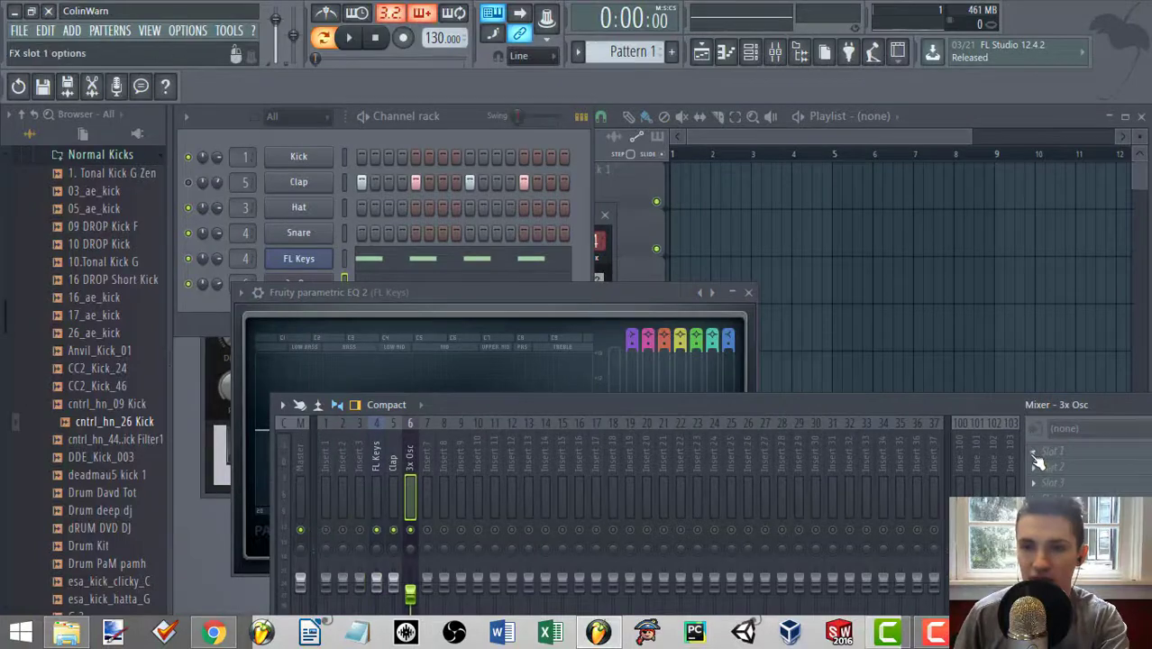
{"action": "left_click", "coordinate": [1031, 451]}
{"action": "left_click", "coordinate": [932, 169]}
Arrange the 3x Osc EQ window above the FL Keys EQ window and play the pattern to compare their spectra.
{"action": "left_click_drag", "start_coordinate": [469, 324], "coordinate": [575, 172]}
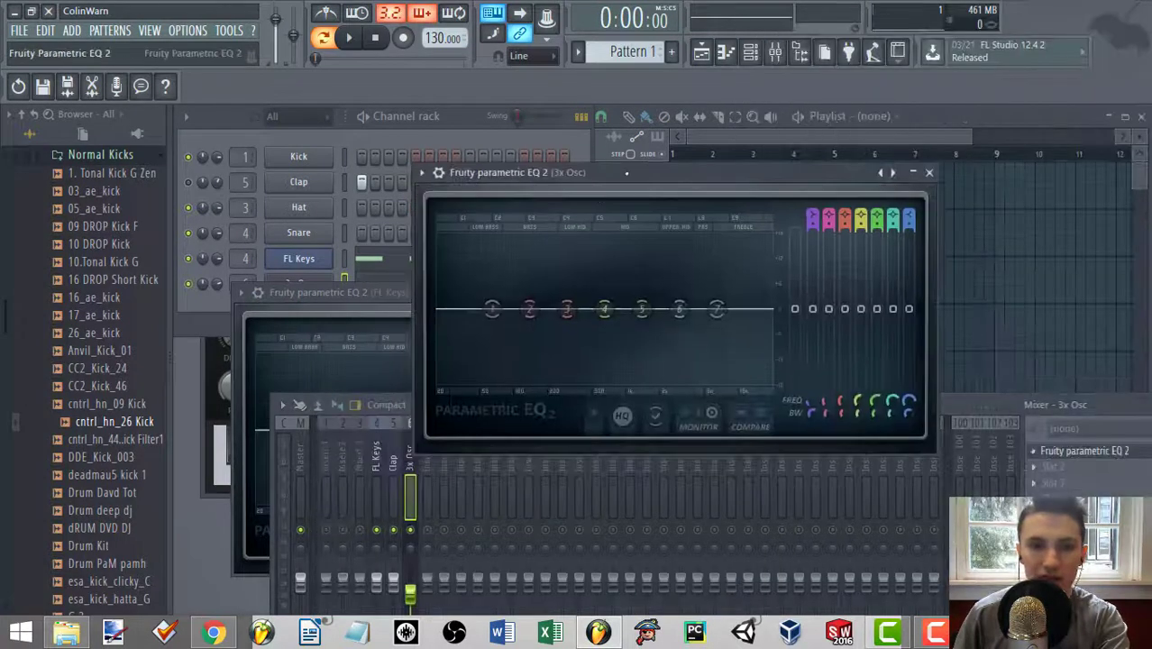
{"action": "left_click_drag", "start_coordinate": [388, 295], "coordinate": [562, 408]}
{"action": "key", "text": "space"}
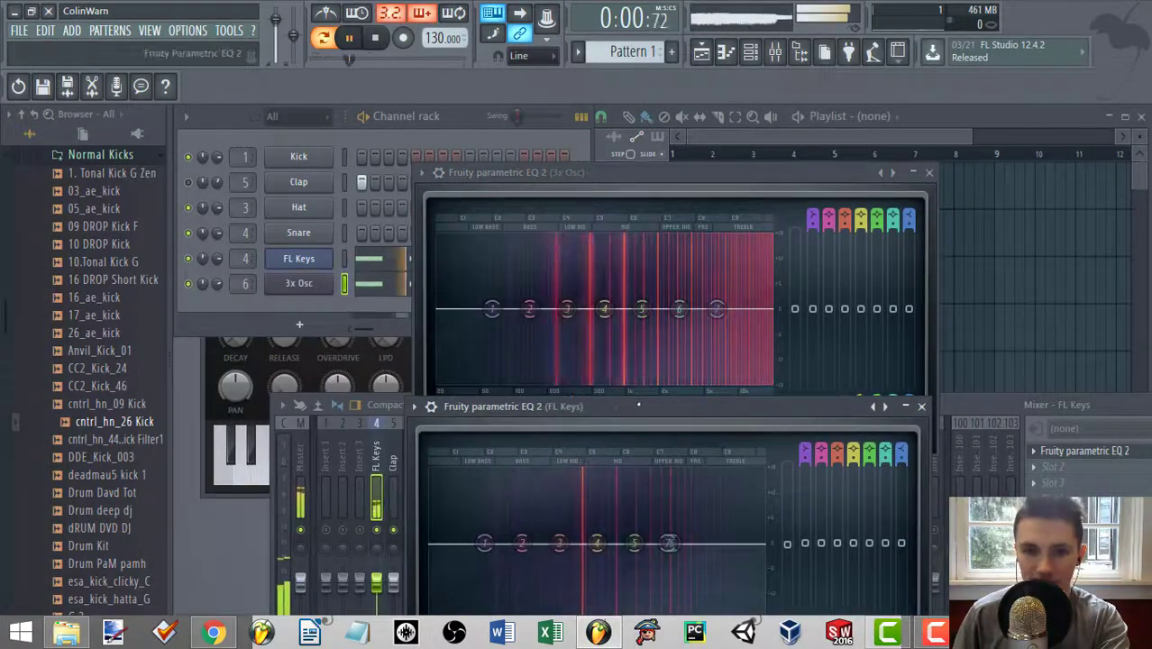
Align the FL Keys EQ window directly beneath the 3x Osc EQ window and stop playback.
{"action": "left_click_drag", "start_coordinate": [647, 402], "coordinate": [655, 390]}
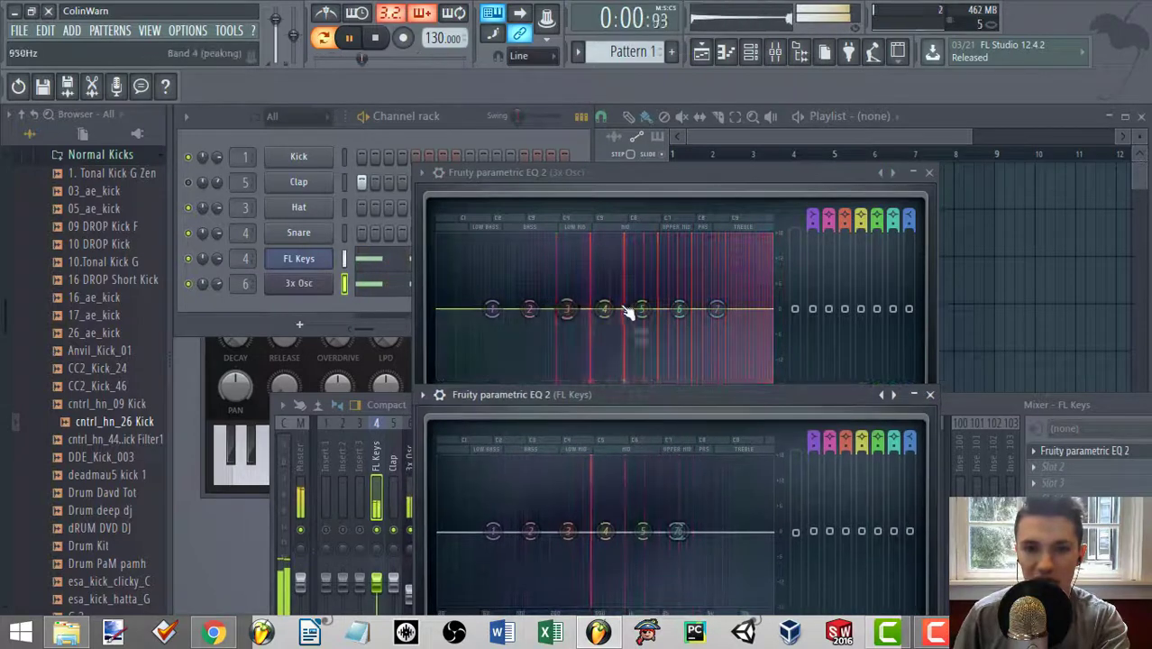
{"action": "key", "text": "space"}
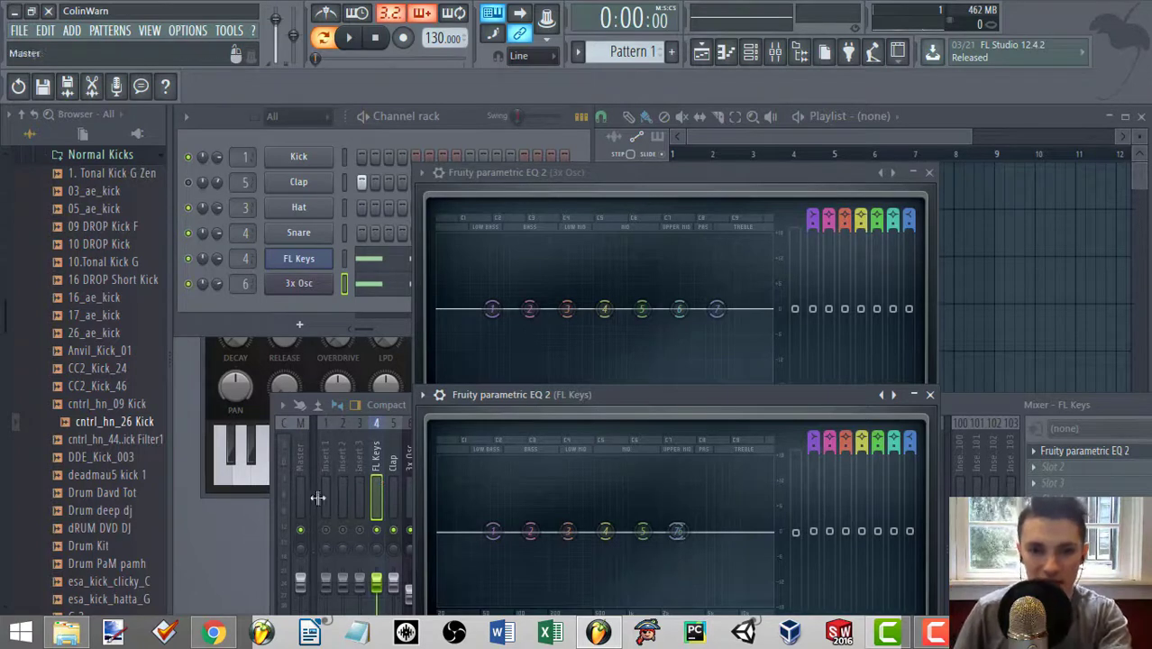
Bring up the mixer and lower the 3x Osc track's fader to about -10.4 dB while auditioning the pattern.
{"action": "left_click", "coordinate": [393, 504]}
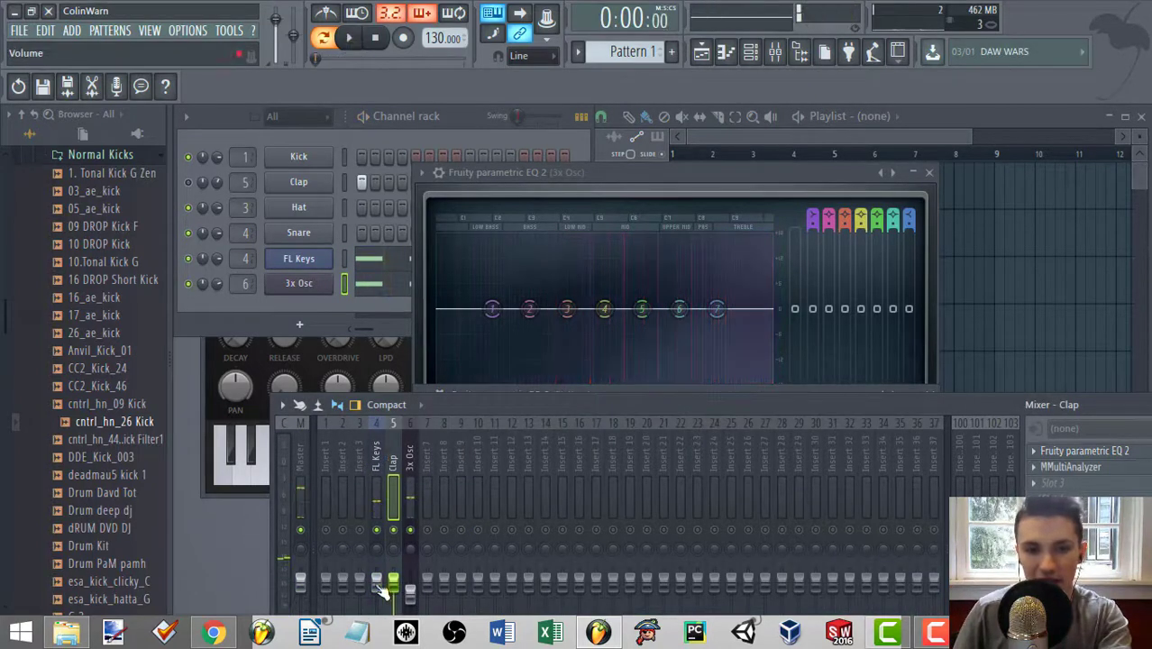
{"action": "left_click", "coordinate": [383, 591]}
{"action": "key", "text": "space"}
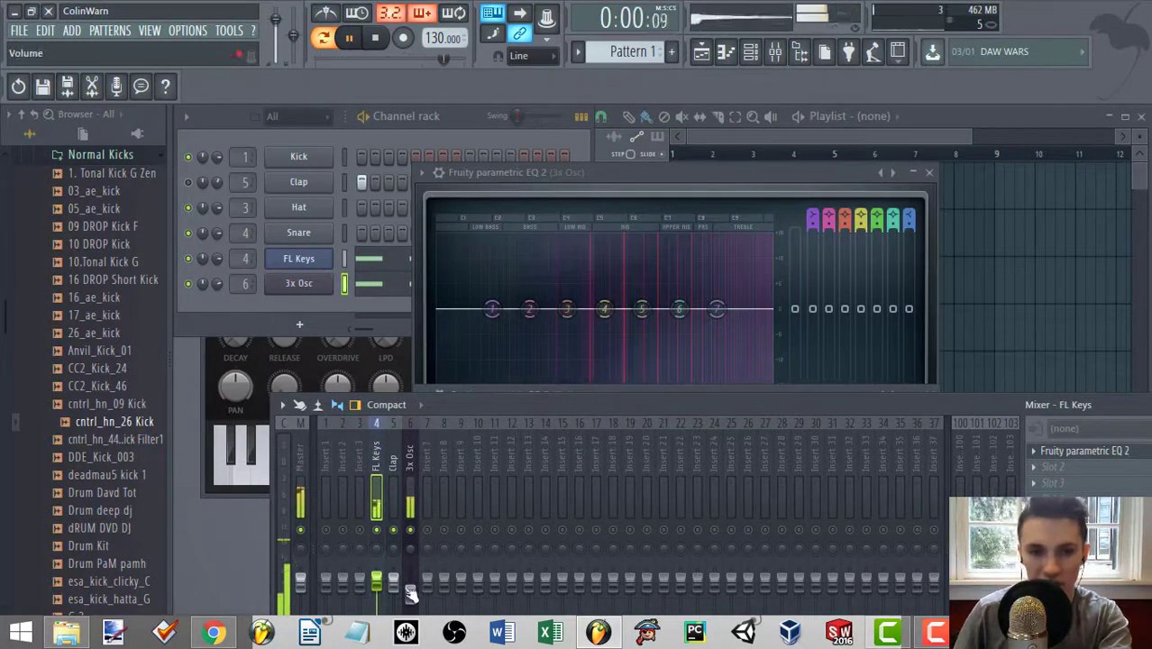
{"action": "left_click", "coordinate": [410, 590]}
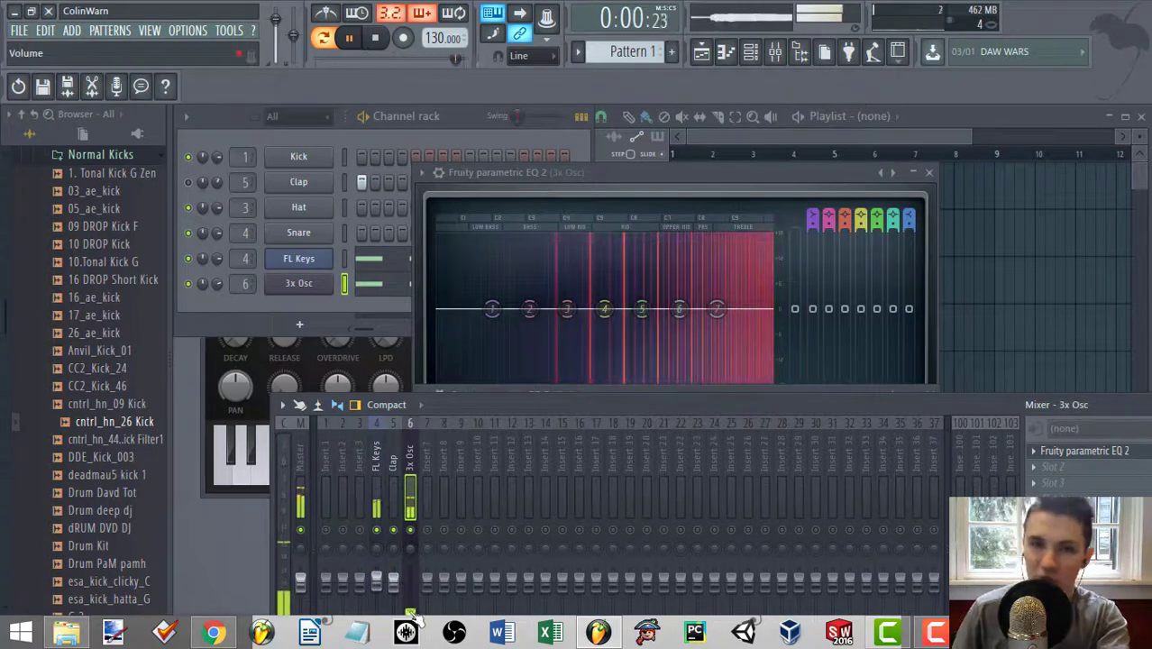
{"action": "key", "text": "space"}
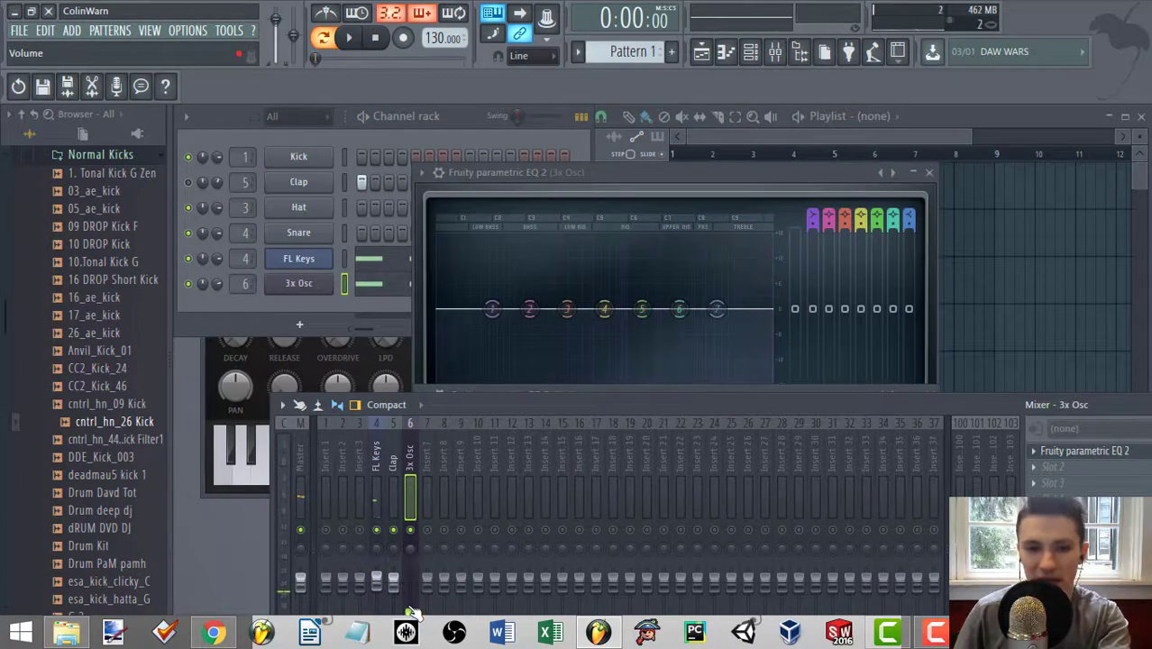
{"action": "key", "text": "space"}
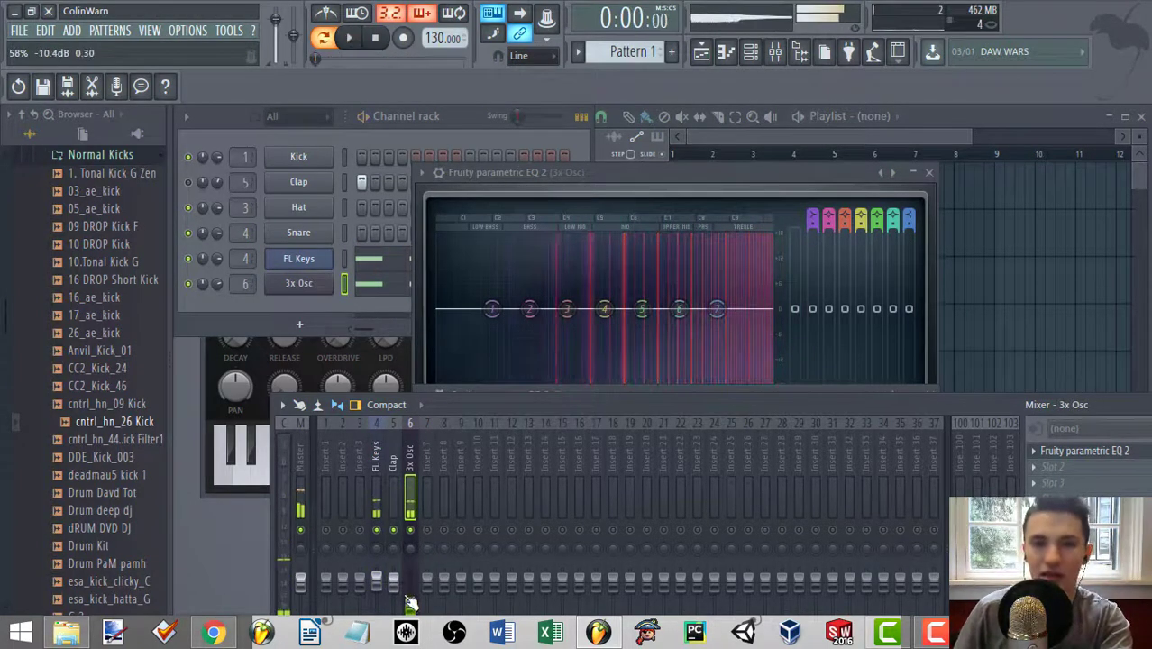
{"action": "key", "text": "space"}
{"action": "key", "text": "space"}
Move the 3x Osc EQ window up and reopen the FL Keys EQ, placing it directly underneath during playback.
{"action": "left_click_drag", "start_coordinate": [612, 172], "coordinate": [596, 130]}
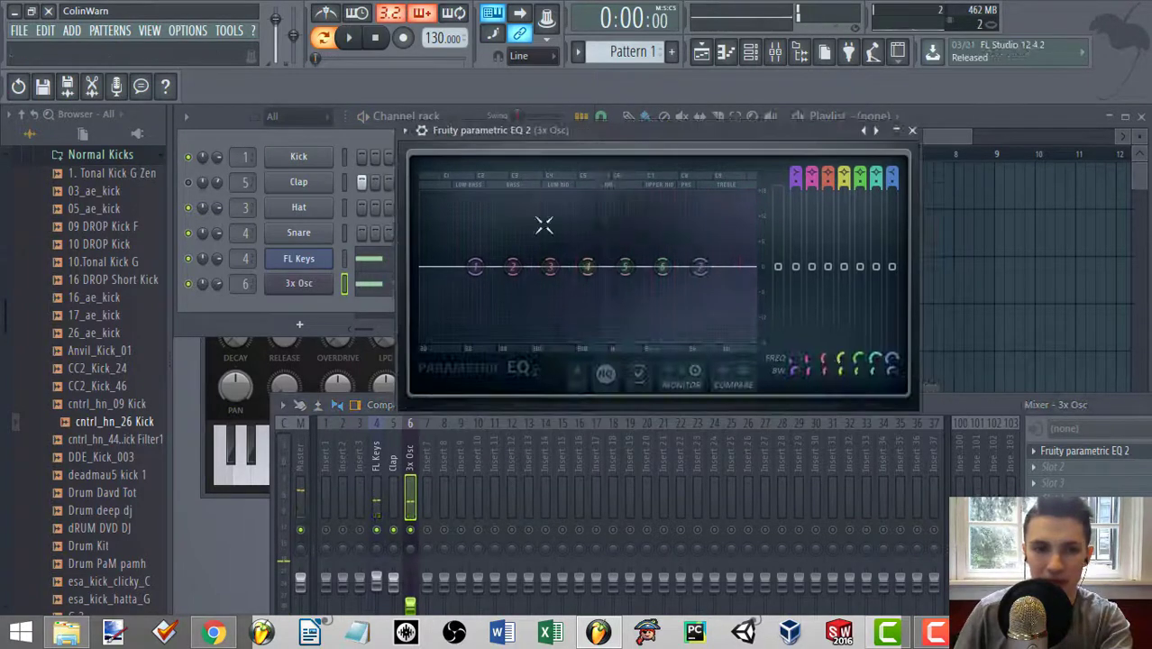
{"action": "left_click", "coordinate": [376, 469]}
{"action": "left_click", "coordinate": [1092, 464]}
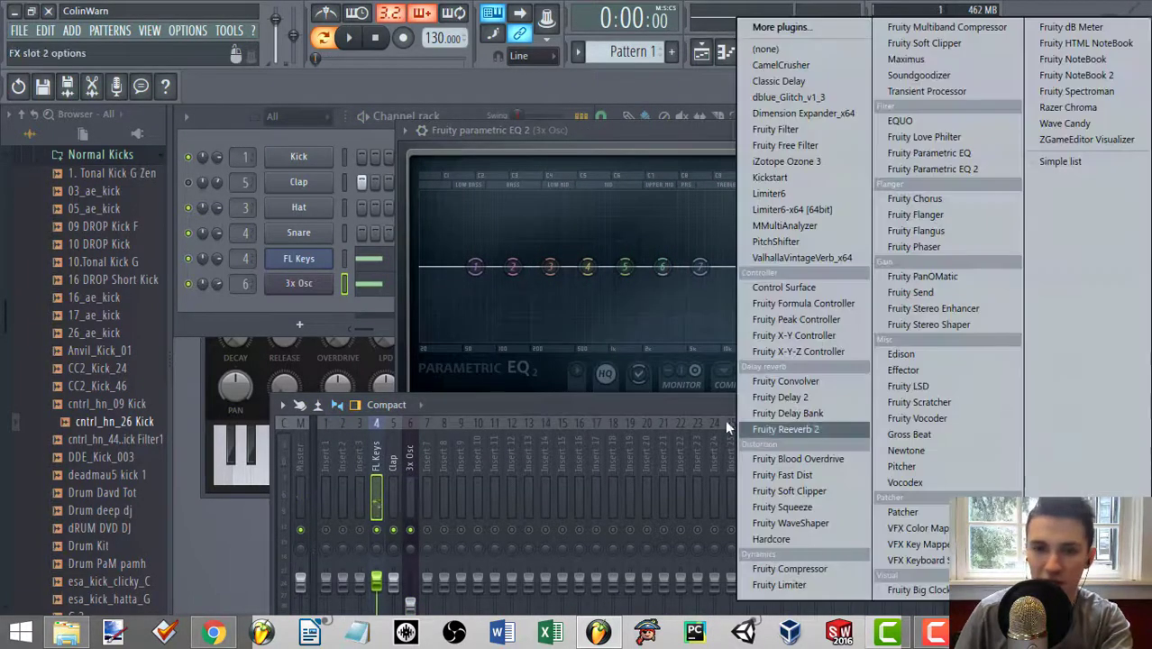
{"action": "left_click", "coordinate": [725, 419]}
{"action": "left_click", "coordinate": [1091, 451]}
{"action": "key", "text": "space"}
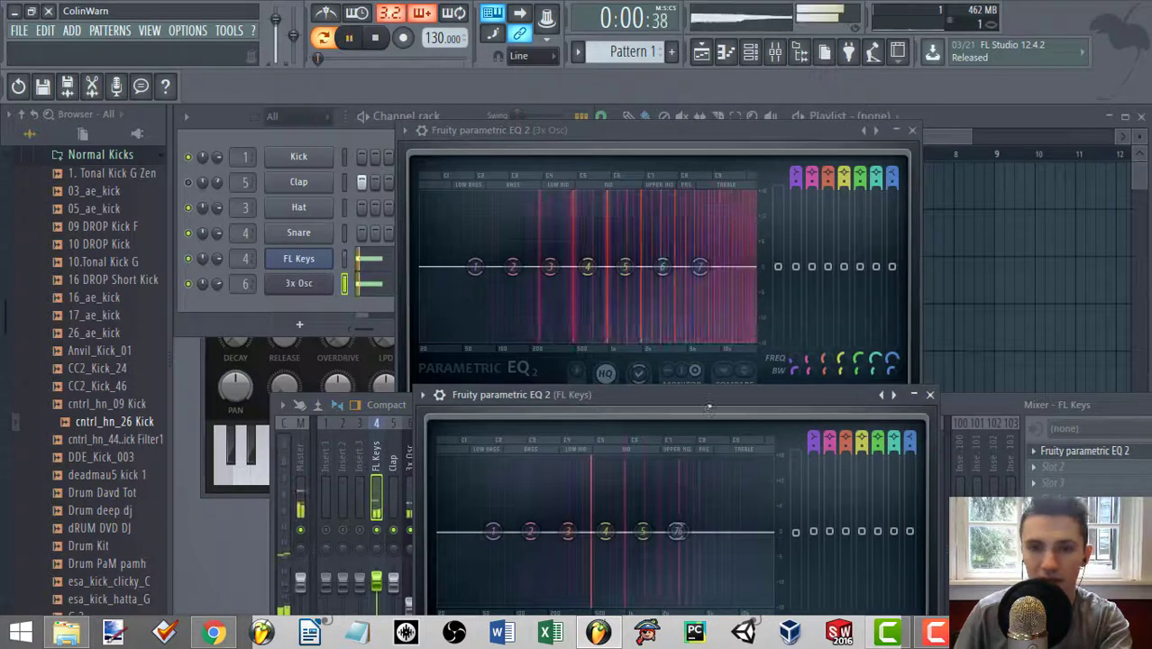
{"action": "left_click_drag", "start_coordinate": [708, 408], "coordinate": [694, 383]}
Replay the pattern to compare the FL Keys and 3x Osc spectra, raising the FL Keys EQ window to show its full graph.
{"action": "key", "text": "space"}
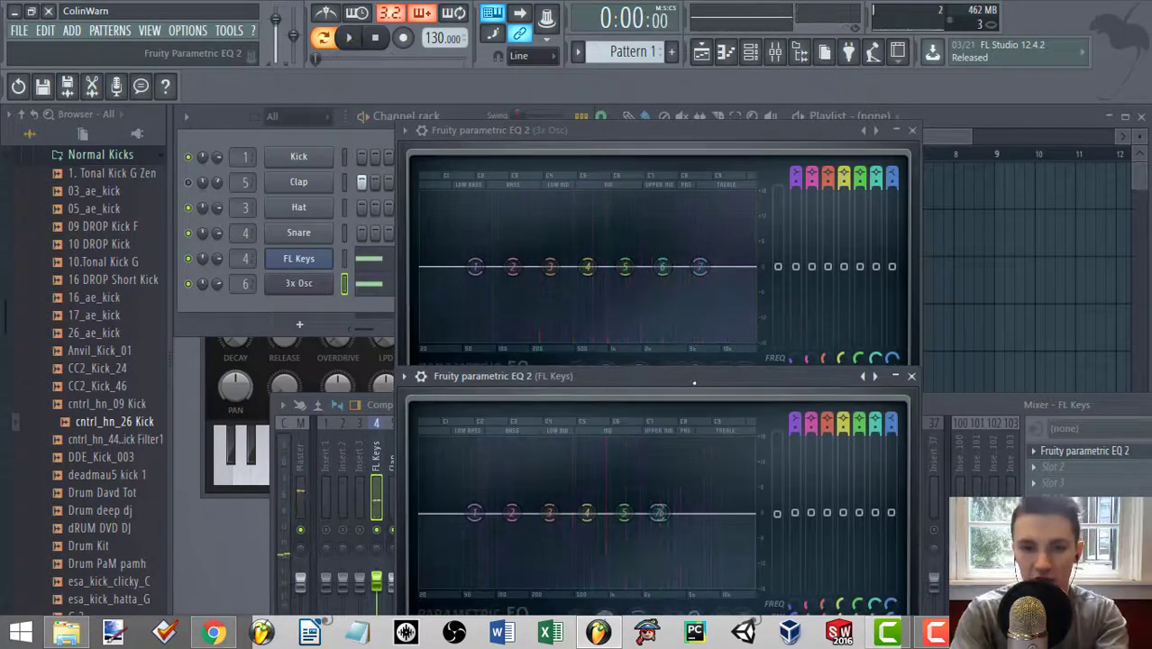
{"action": "key", "text": "space"}
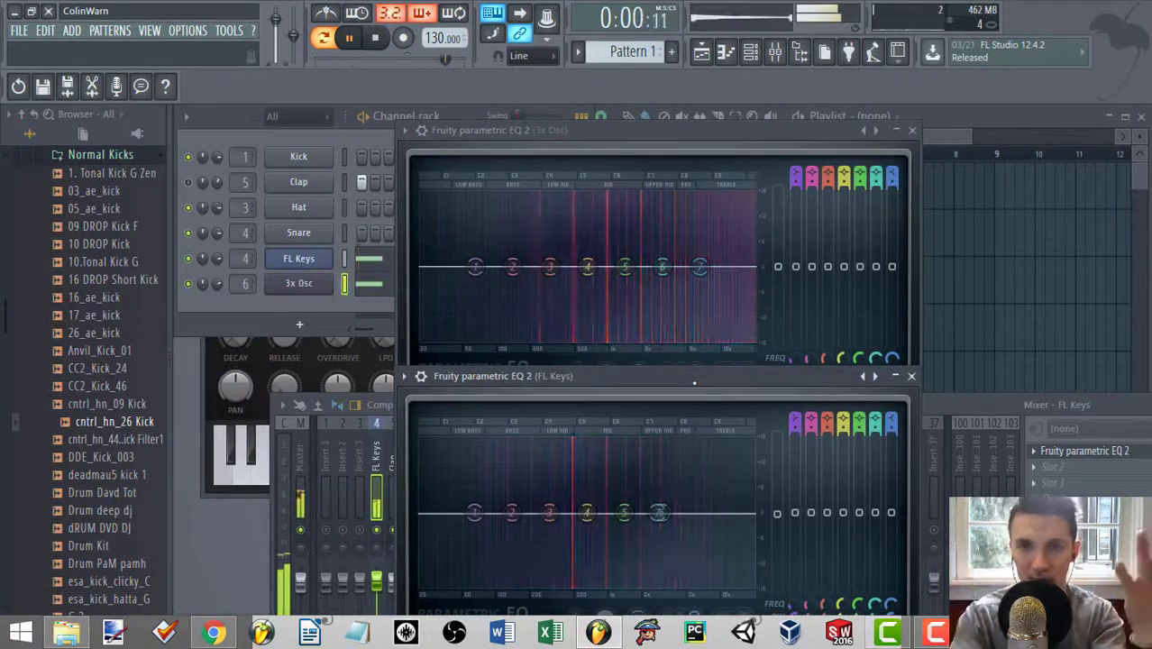
{"action": "key", "text": "space"}
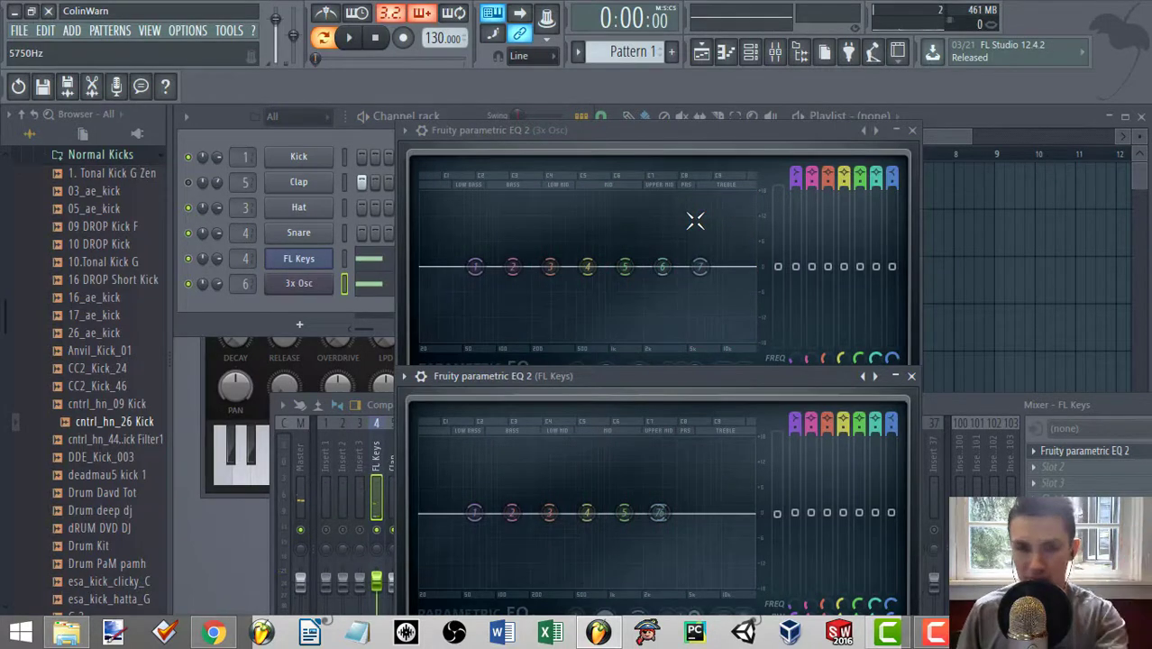
{"action": "key", "text": "space"}
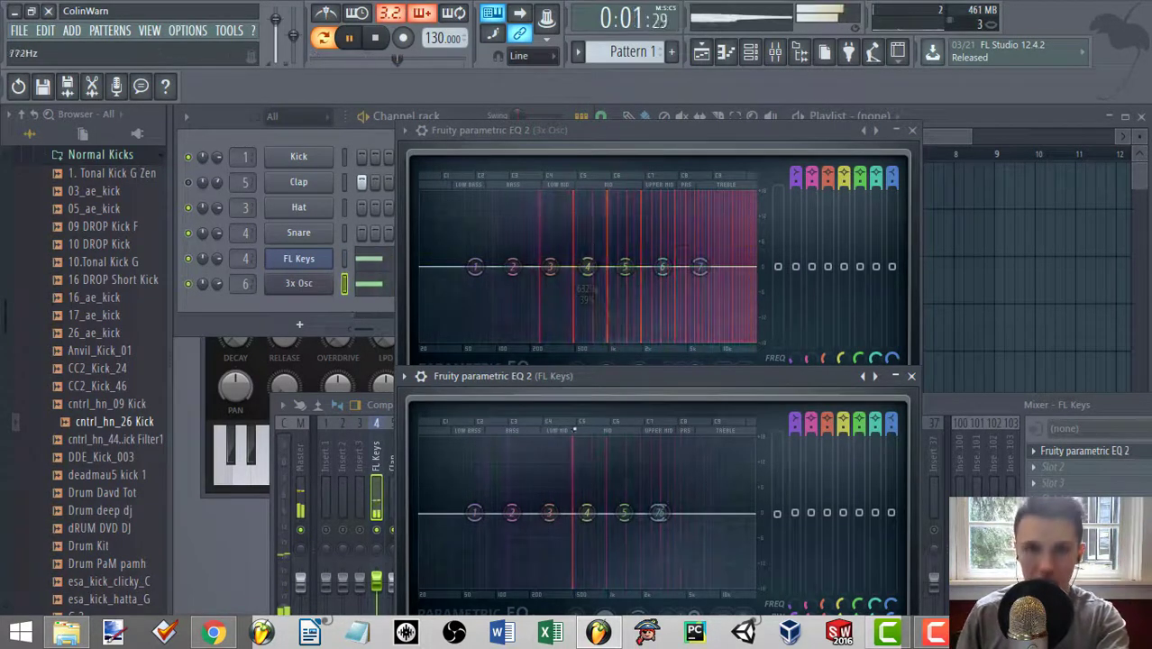
{"action": "left_click_drag", "start_coordinate": [550, 376], "coordinate": [547, 348]}
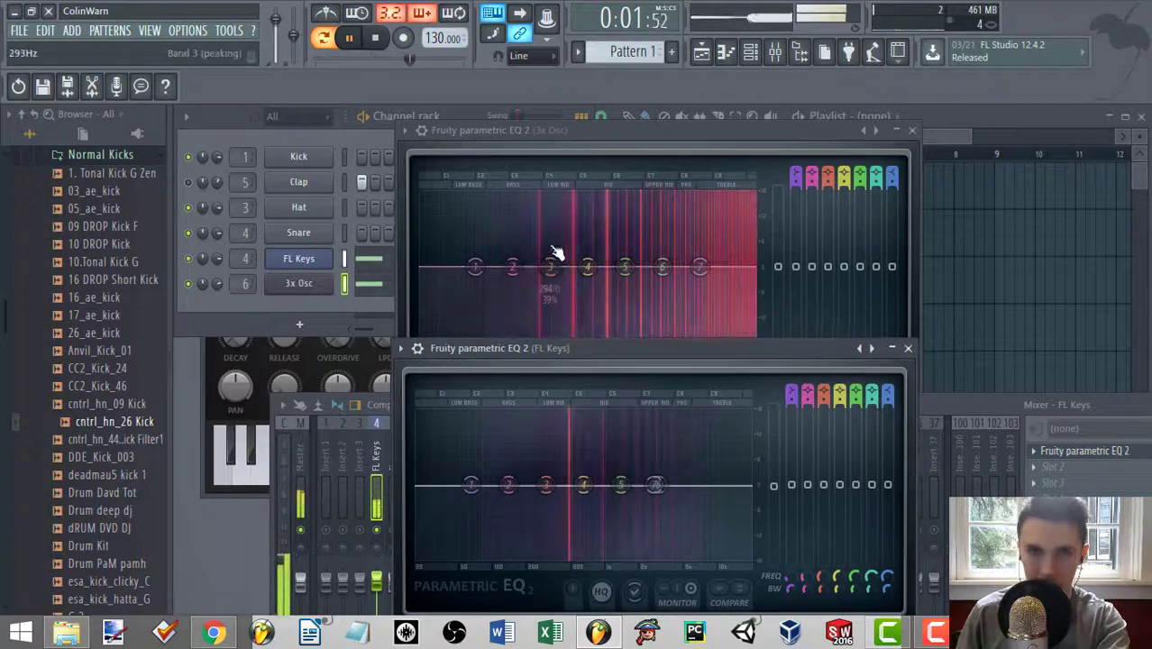
{"action": "key", "text": "space"}
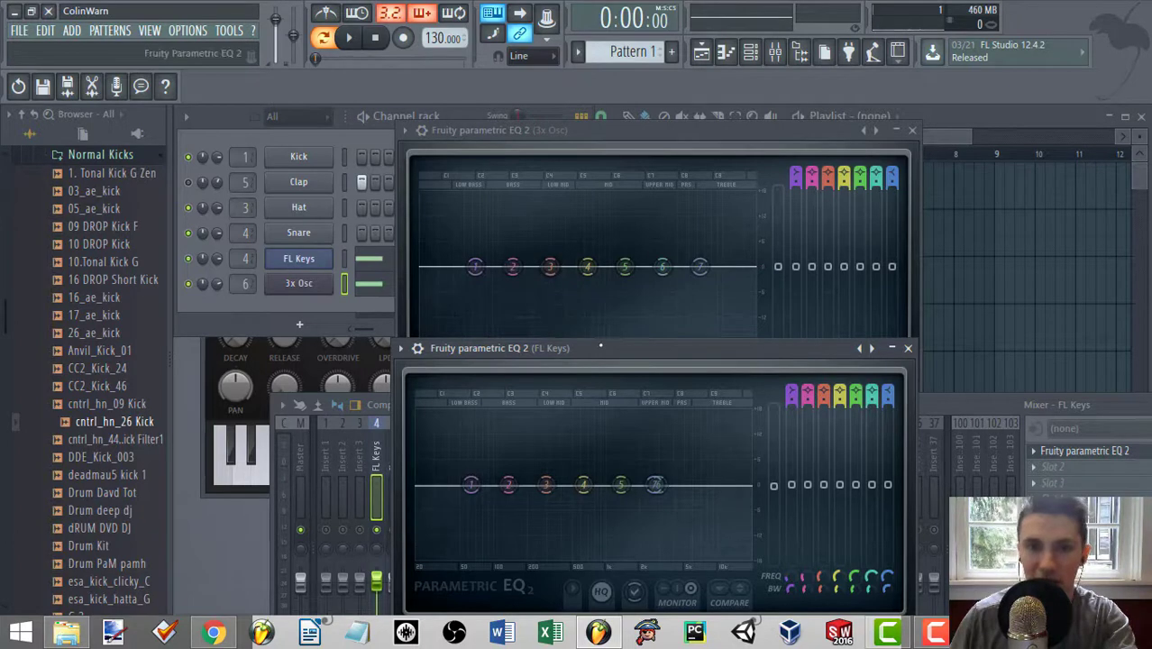
During playback, nudge band 4 of the 3x Osc EQ up and sweep low-shelf band 1 to about 12.5 dB and back to nearly flat.
{"action": "key", "text": "space"}
{"action": "mouse_move", "coordinate": [592, 267]}
{"action": "left_mouse_down"}
{"action": "mouse_move", "coordinate": [573, 304]}
{"action": "mouse_move", "coordinate": [581, 263]}
{"action": "left_mouse_up"}
{"action": "left_click_drag", "start_coordinate": [476, 271], "coordinate": [626, 213]}
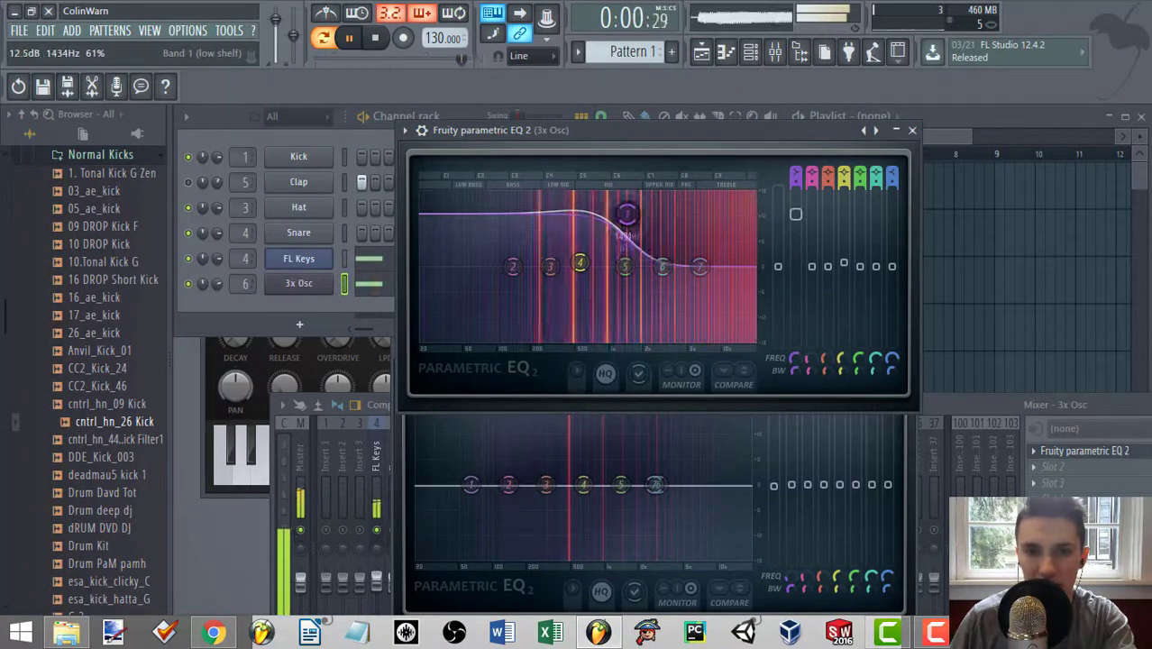
{"action": "left_click_drag", "start_coordinate": [659, 129], "coordinate": [648, 126]}
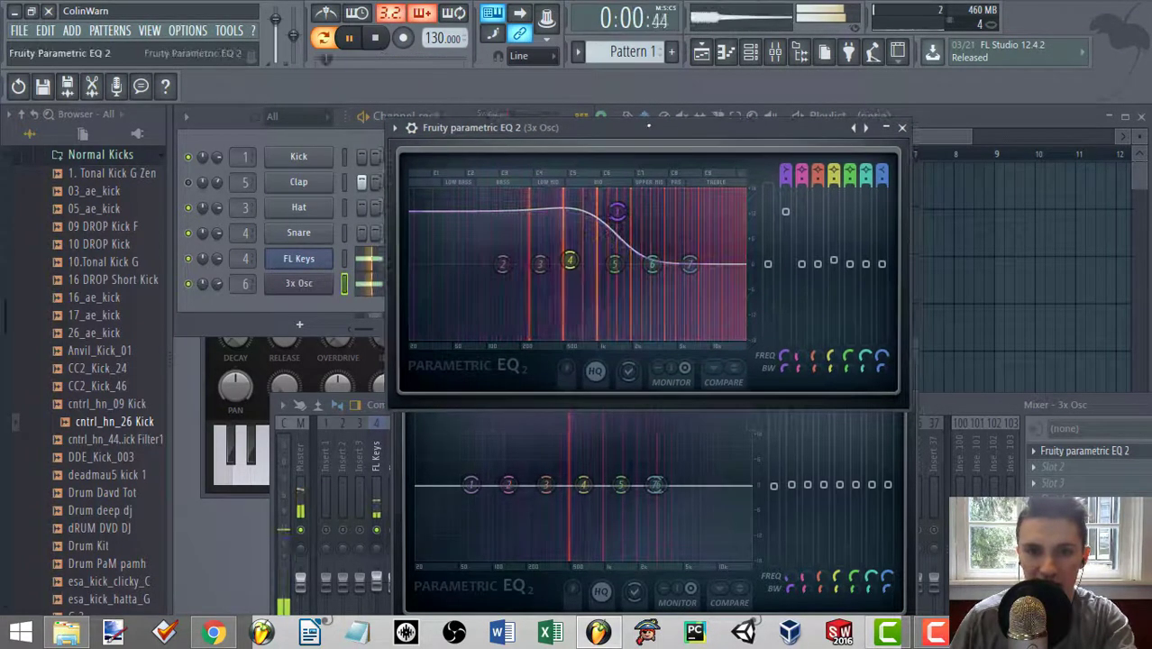
{"action": "left_click_drag", "start_coordinate": [616, 211], "coordinate": [615, 295]}
{"action": "key", "text": "space"}
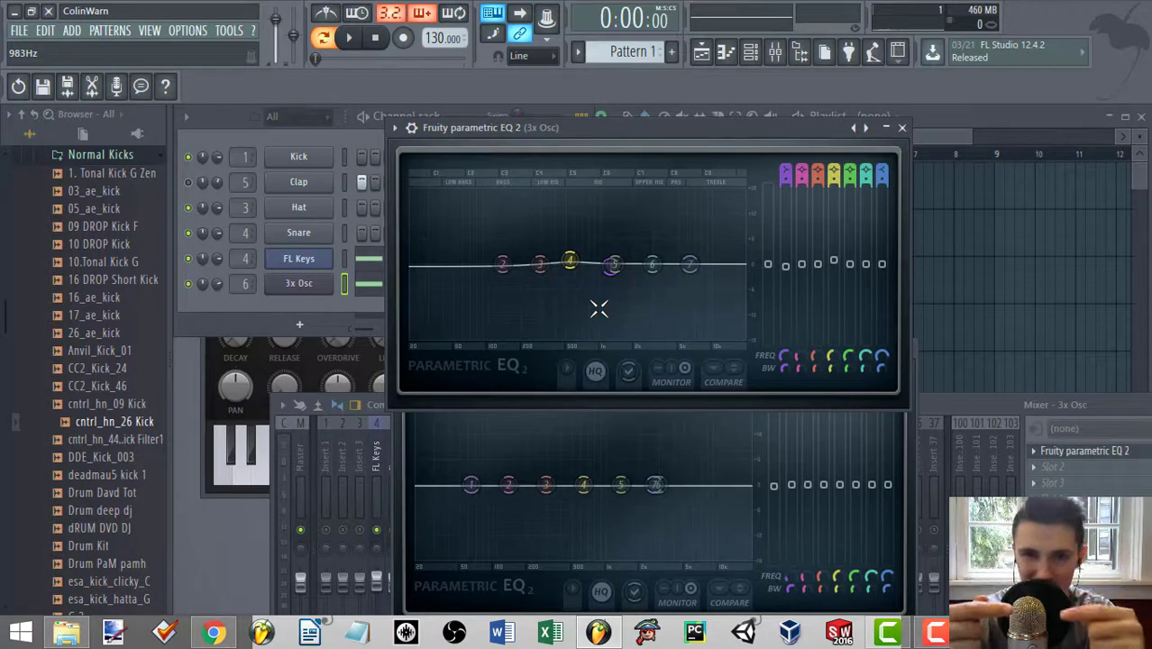
Play the pattern and shift the 3x Osc EQ window higher to compare both spectra again.
{"action": "key", "text": "space"}
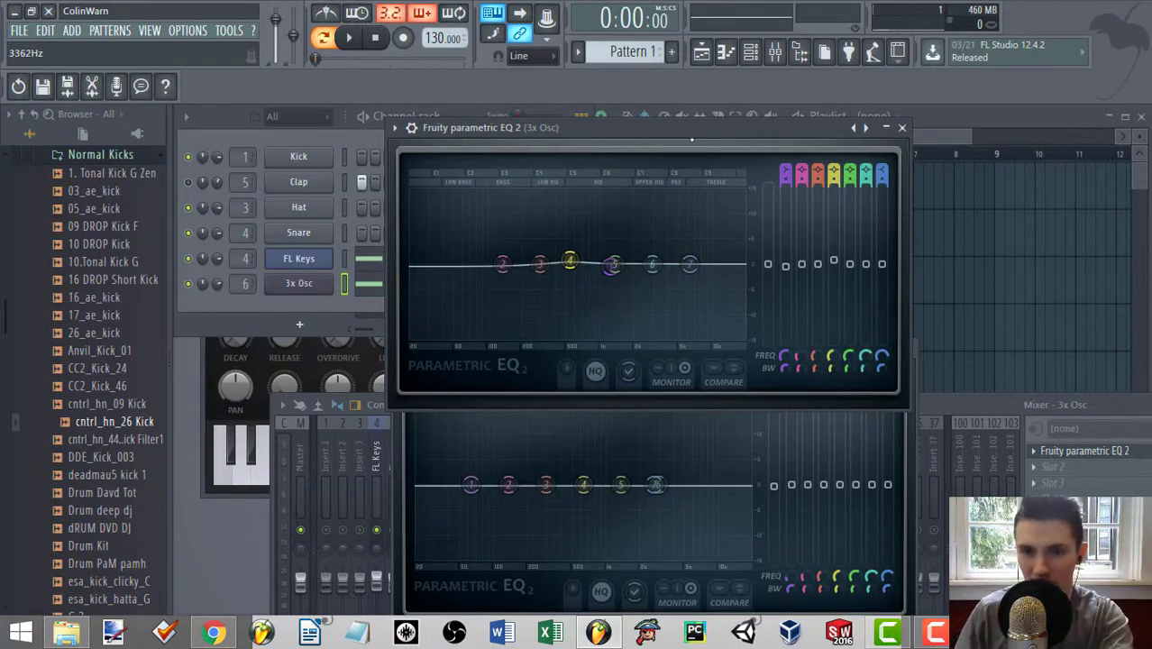
{"action": "left_click_drag", "start_coordinate": [652, 274], "coordinate": [669, 247]}
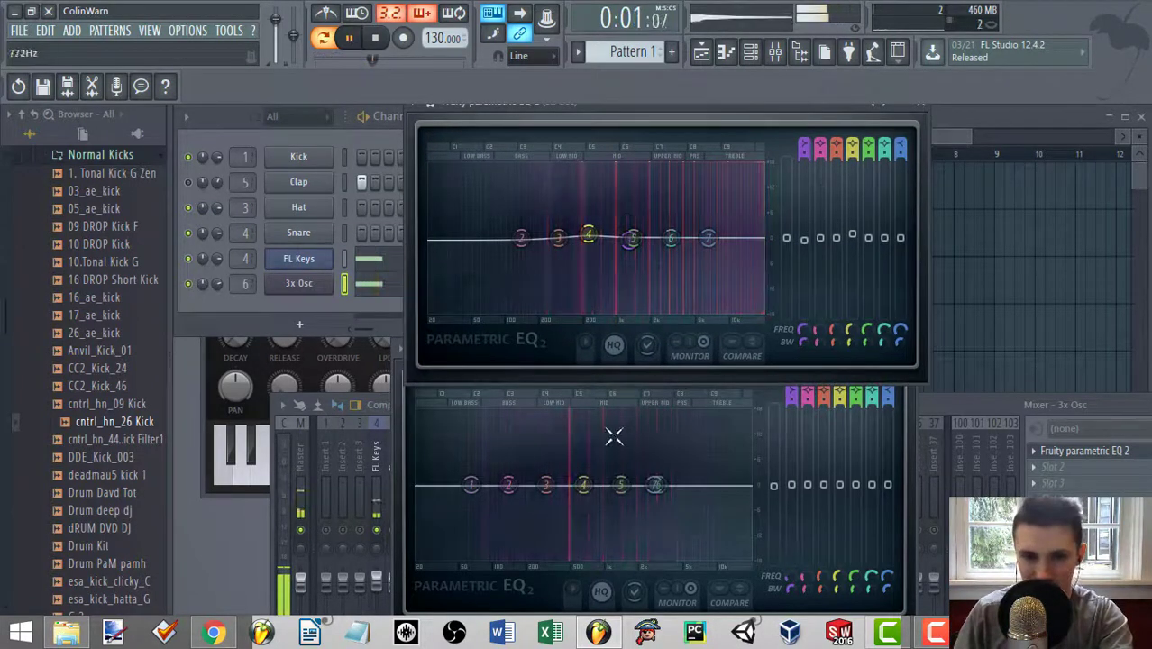
{"action": "key", "text": "space"}
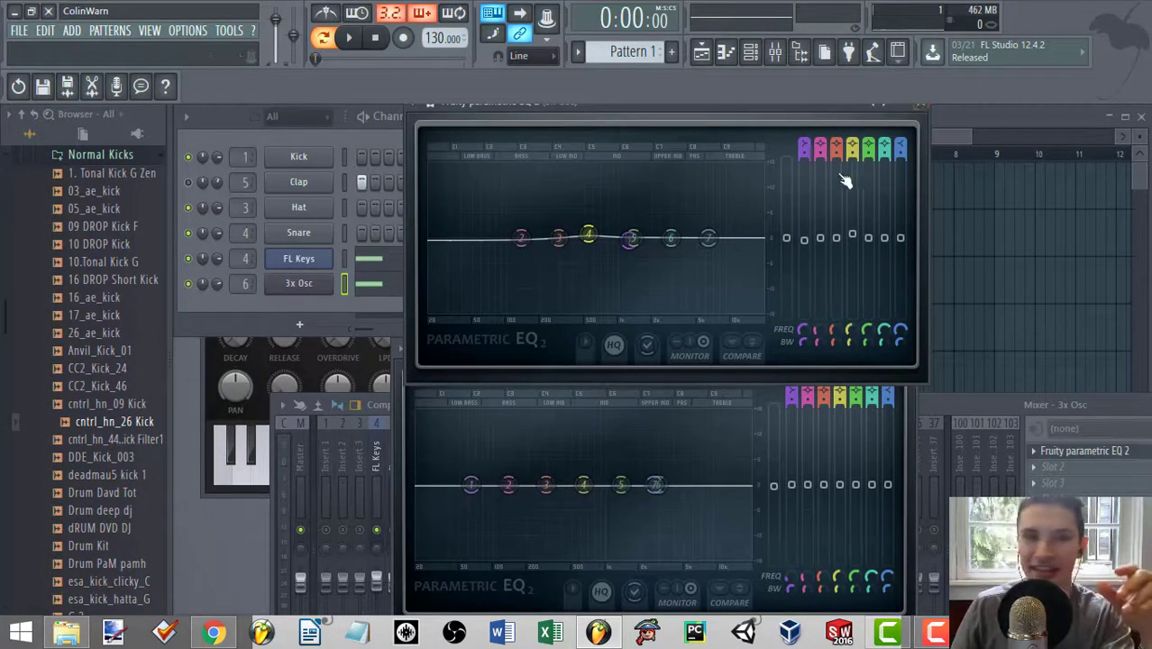
Close the 3x Osc EQ and audition the soloed FL Keys mixer track with its EQ window in view.
{"action": "left_click", "coordinate": [919, 103]}
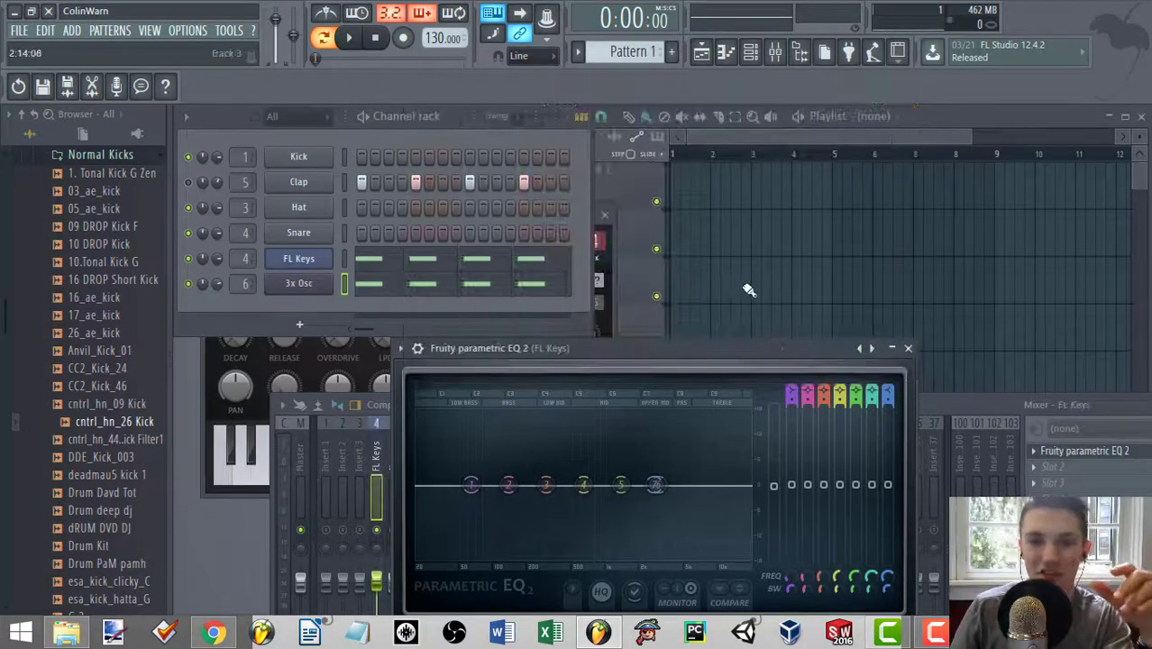
{"action": "left_click_drag", "start_coordinate": [632, 336], "coordinate": [587, 116]}
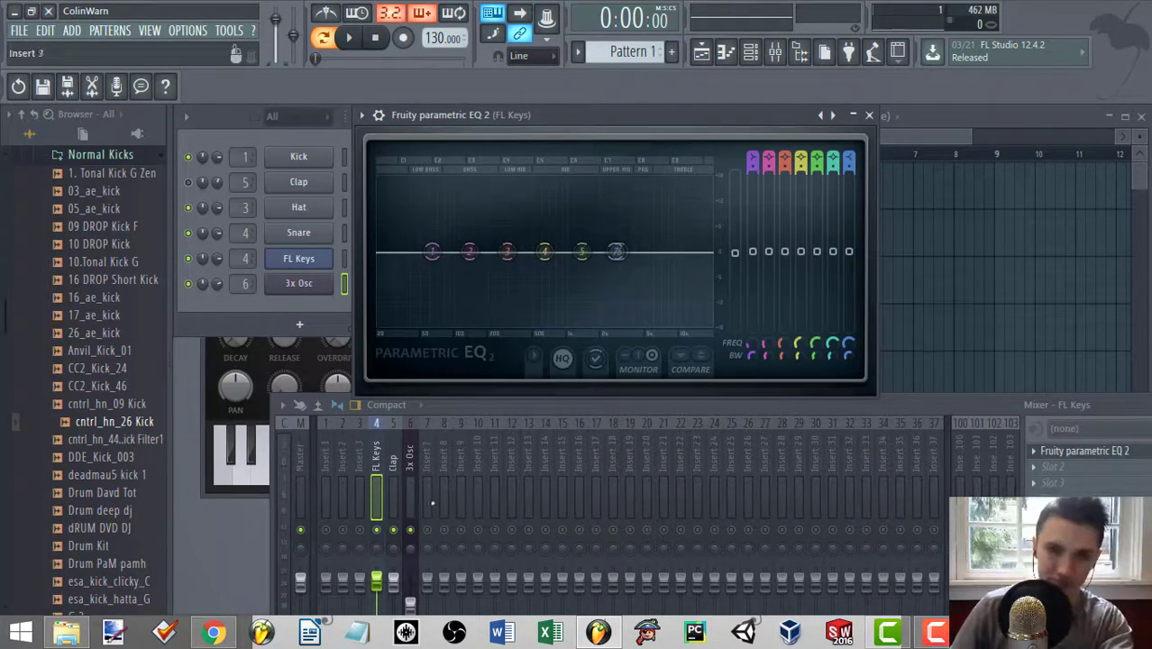
{"action": "key", "text": "space"}
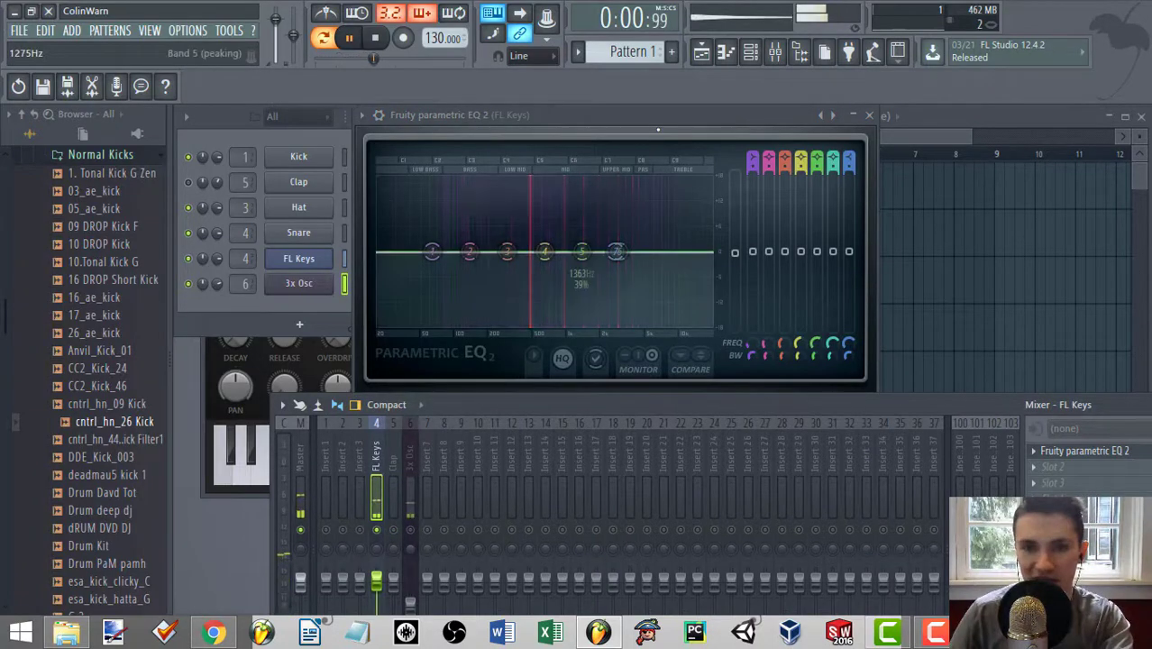
{"action": "left_click_drag", "start_coordinate": [657, 117], "coordinate": [644, 291]}
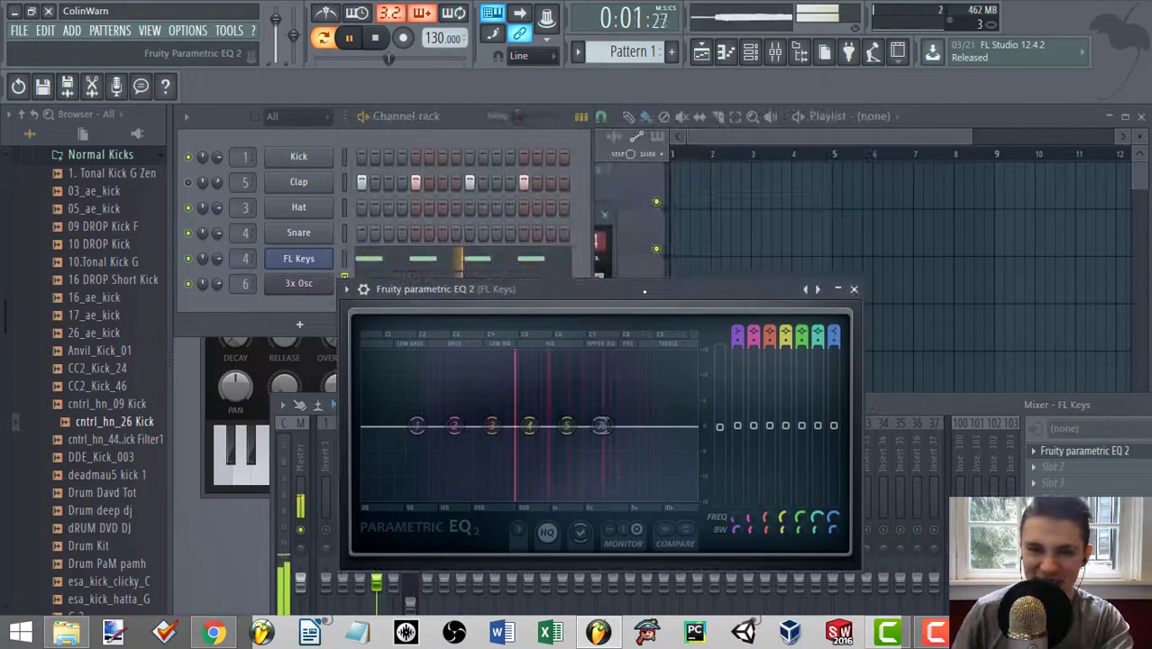
{"action": "key", "text": "space"}
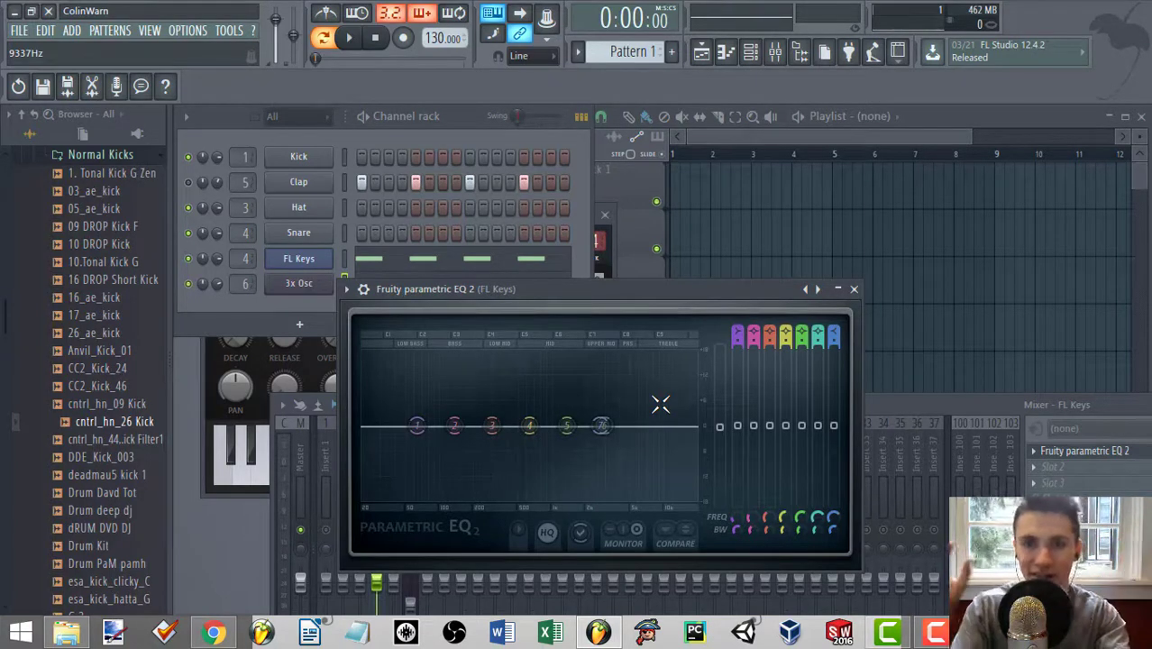
Audition a maximum high-shelf boost at about 3143 Hz on band 7 of the FL Keys EQ.
{"action": "key", "text": "space"}
{"action": "left_click_drag", "start_coordinate": [601, 425], "coordinate": [607, 354]}
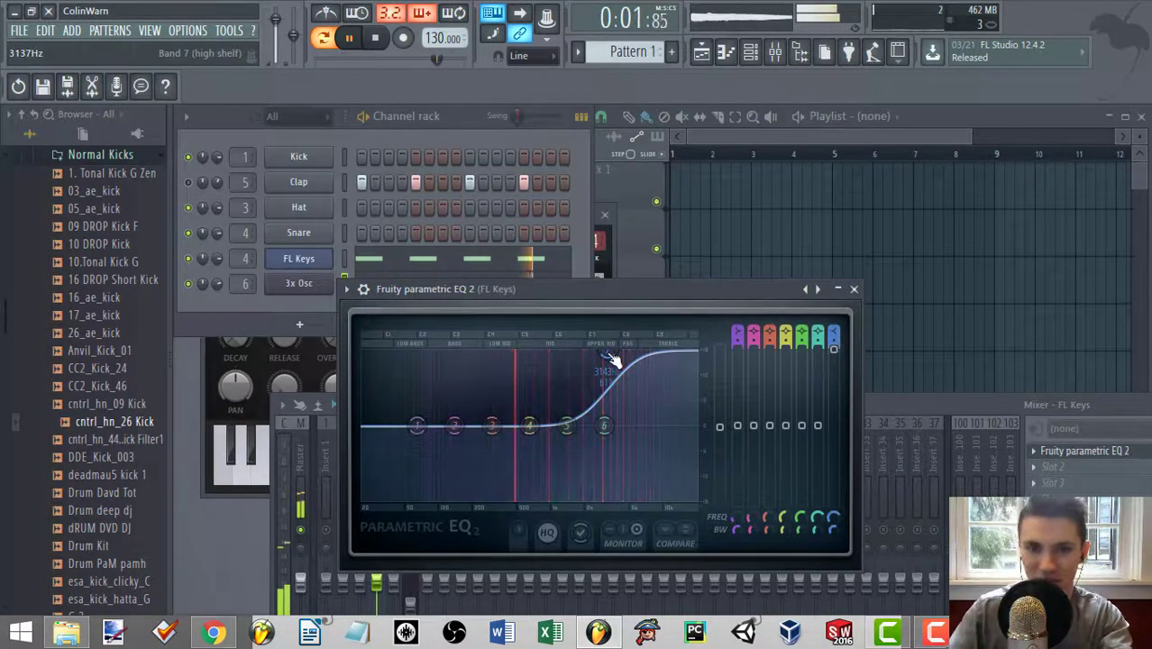
{"action": "key", "text": "space"}
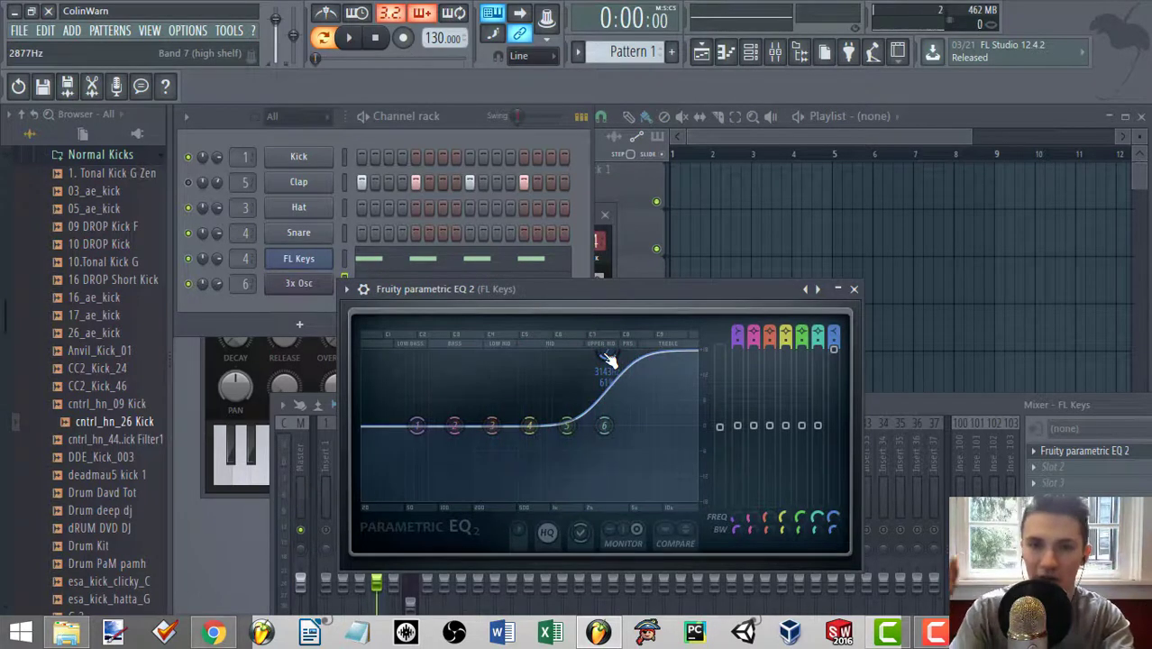
During playback, bring band 7 of the FL Keys EQ back to flat at about 2554 Hz.
{"action": "key", "text": "space"}
{"action": "left_click_drag", "start_coordinate": [609, 358], "coordinate": [600, 425]}
{"action": "key", "text": "space"}
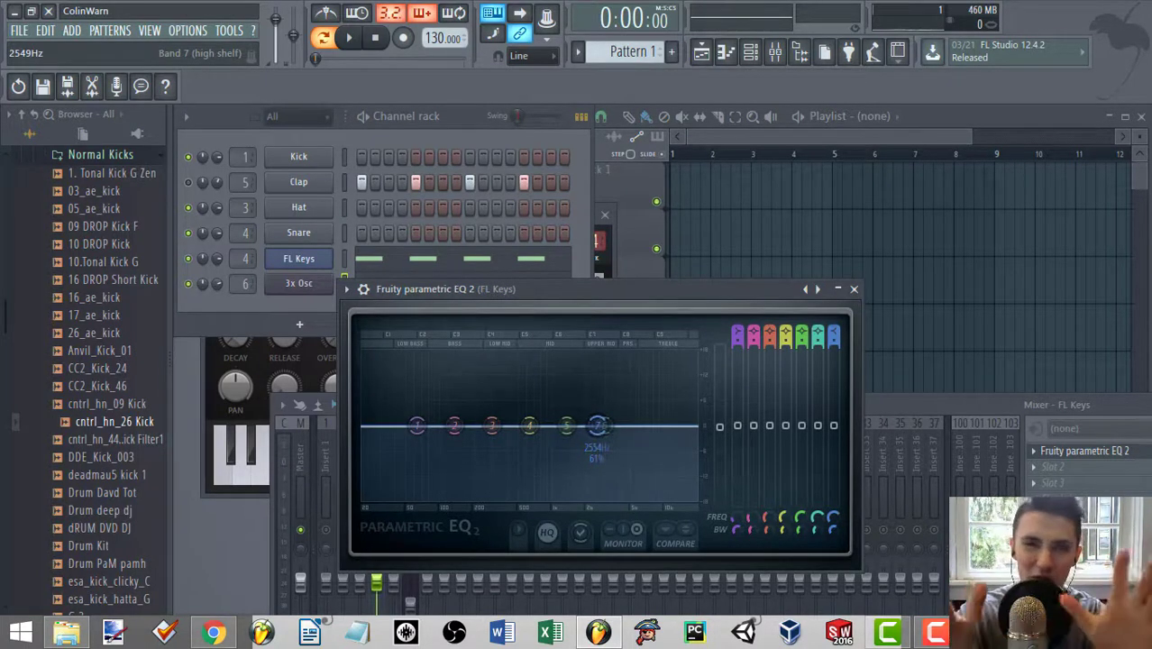
Move the FL Keys EQ window up and set its band 7 high shelf to about 0.2 dB at 6243 Hz.
{"action": "left_click_drag", "start_coordinate": [598, 426], "coordinate": [595, 386]}
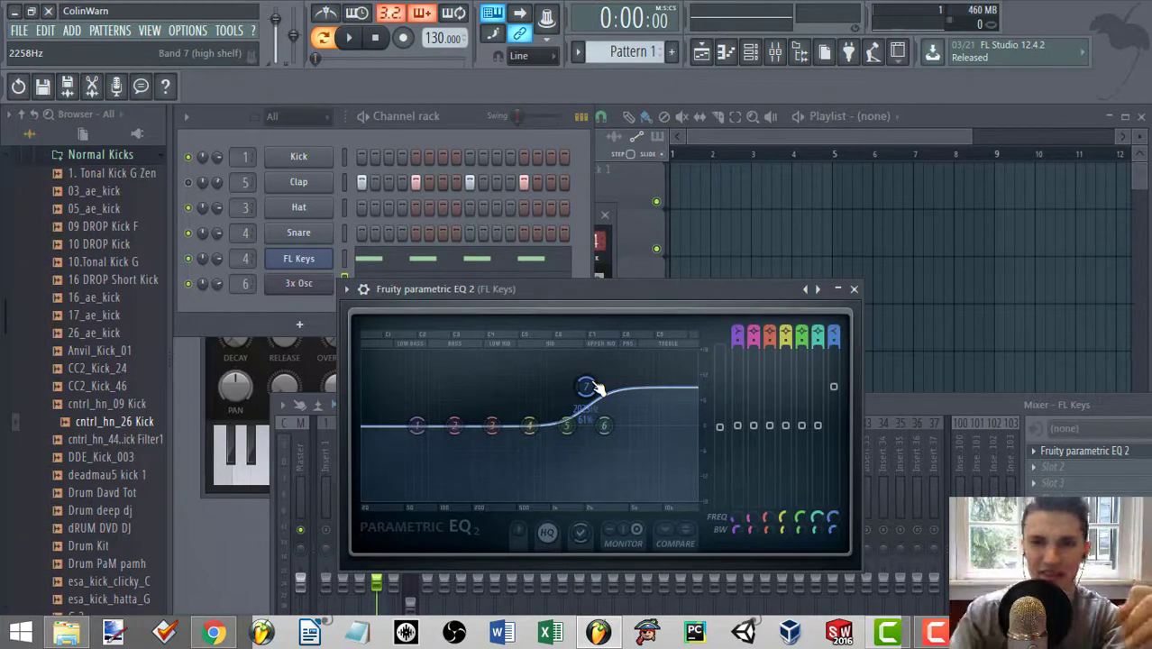
{"action": "left_click_drag", "start_coordinate": [590, 385], "coordinate": [592, 423]}
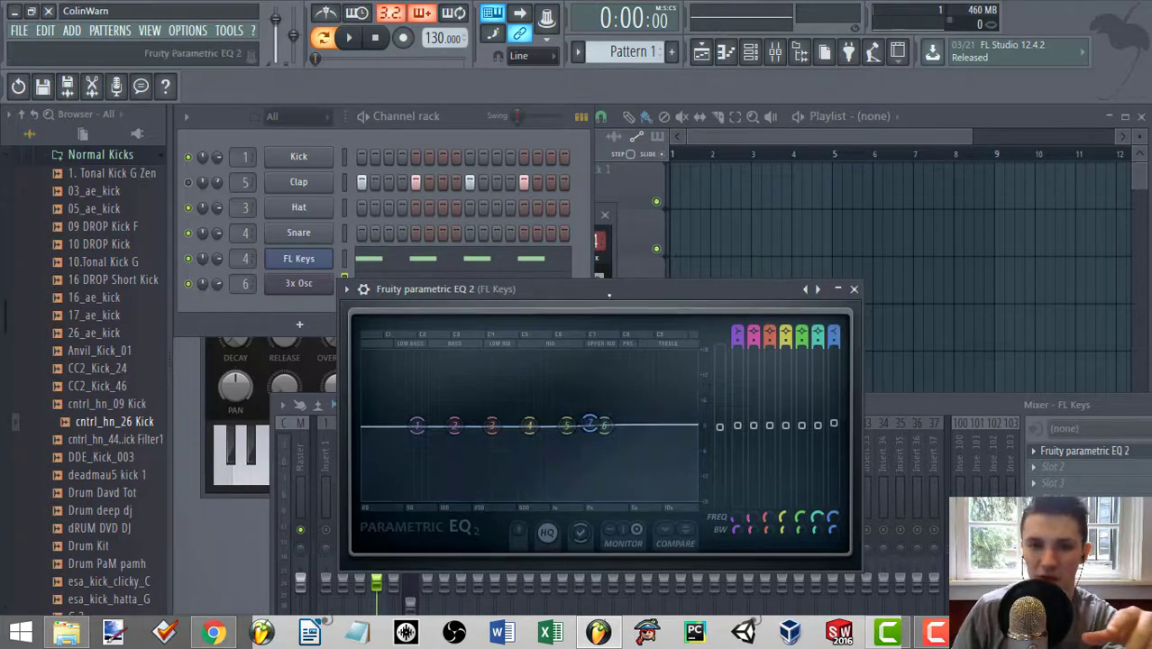
{"action": "left_click_drag", "start_coordinate": [610, 290], "coordinate": [608, 164]}
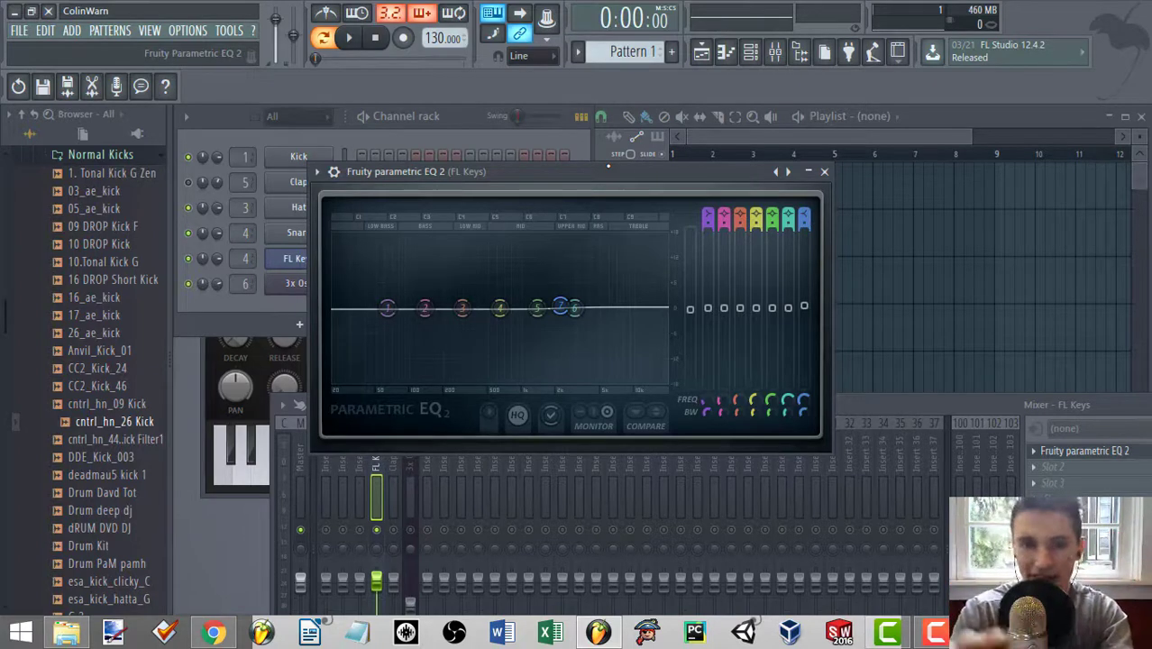
{"action": "left_click_drag", "start_coordinate": [560, 309], "coordinate": [612, 308]}
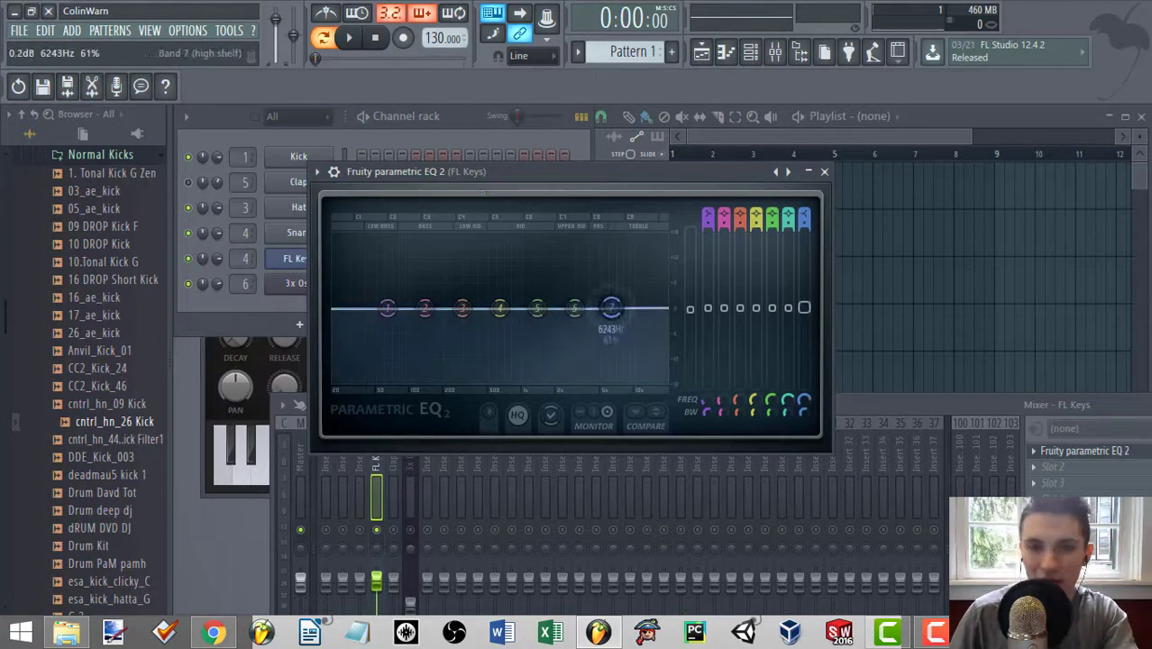
Shift band 2 of the FL Keys EQ slightly higher in frequency.
{"action": "left_click", "coordinate": [1043, 463]}
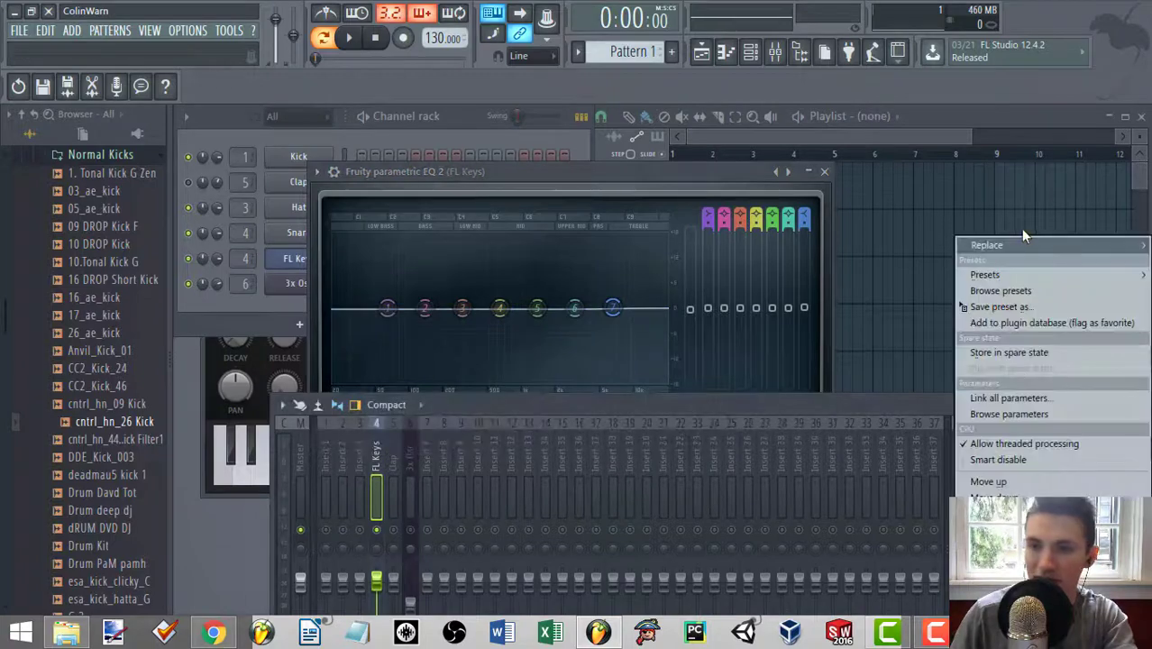
{"action": "mouse_move", "coordinate": [1018, 229]}
{"action": "left_click", "coordinate": [989, 171]}
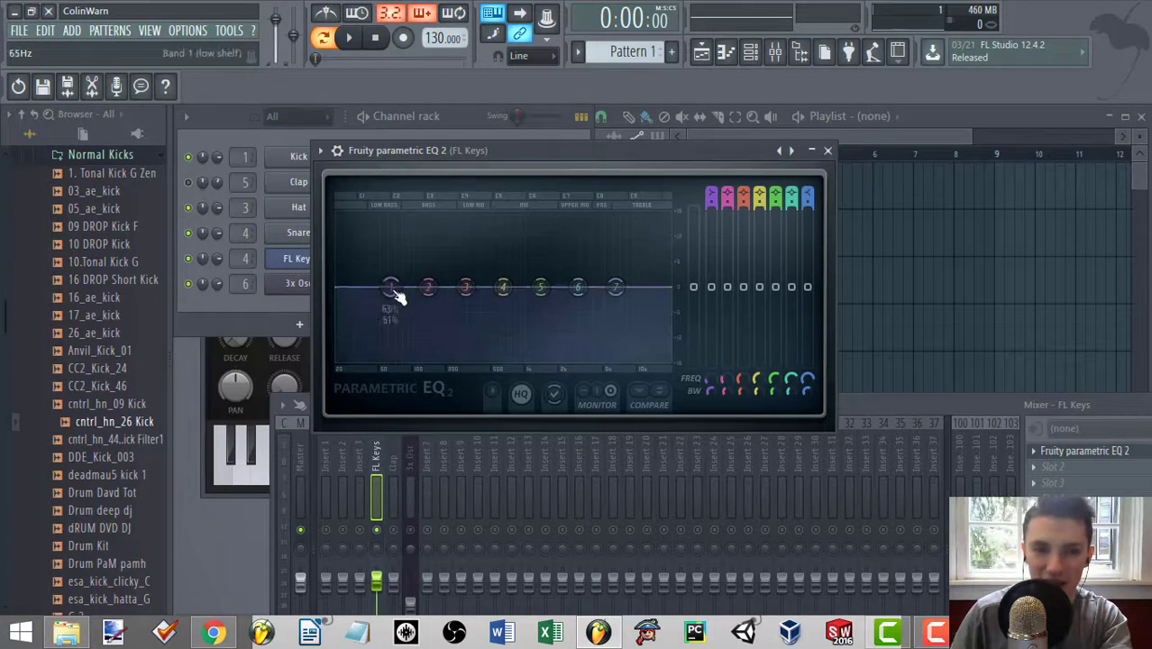
{"action": "mouse_move", "coordinate": [429, 290]}
{"action": "left_mouse_down"}
{"action": "mouse_move", "coordinate": [458, 292]}
{"action": "mouse_move", "coordinate": [463, 245]}
{"action": "mouse_move", "coordinate": [471, 312]}
{"action": "mouse_move", "coordinate": [465, 236]}
{"action": "mouse_move", "coordinate": [476, 324]}
{"action": "mouse_move", "coordinate": [441, 286]}
{"action": "left_mouse_up"}
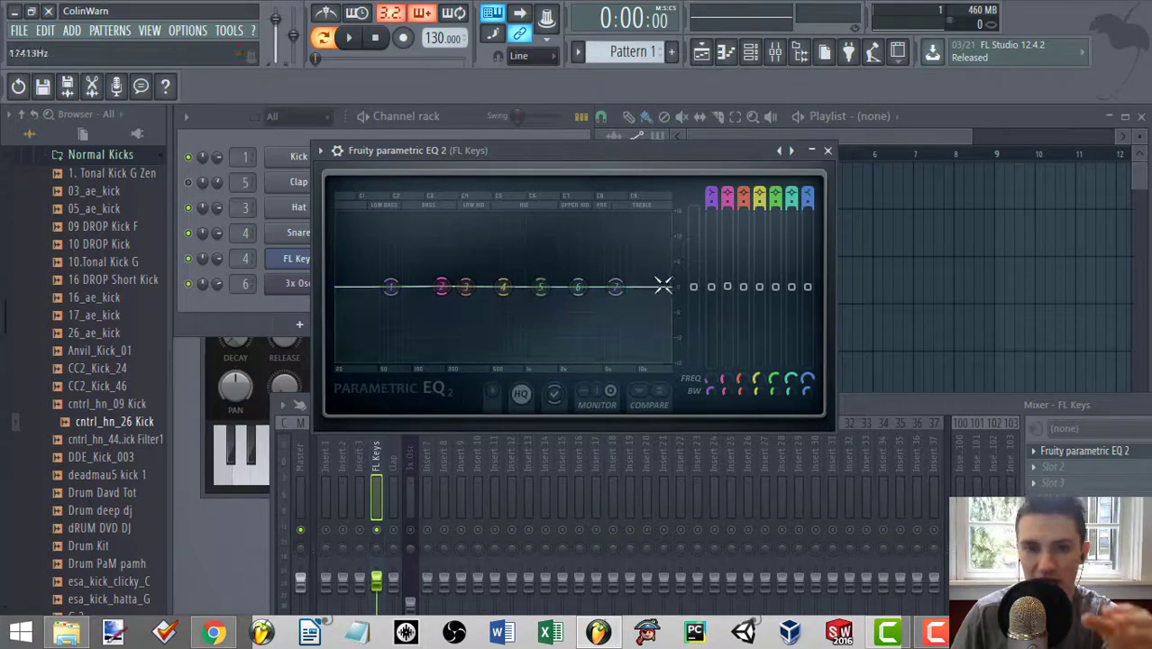
Move the mixer up and lower the faders of Inserts 11 to 17 slightly, with Insert 15 at about -3.4 dB.
{"action": "left_click_drag", "start_coordinate": [894, 404], "coordinate": [979, 241]}
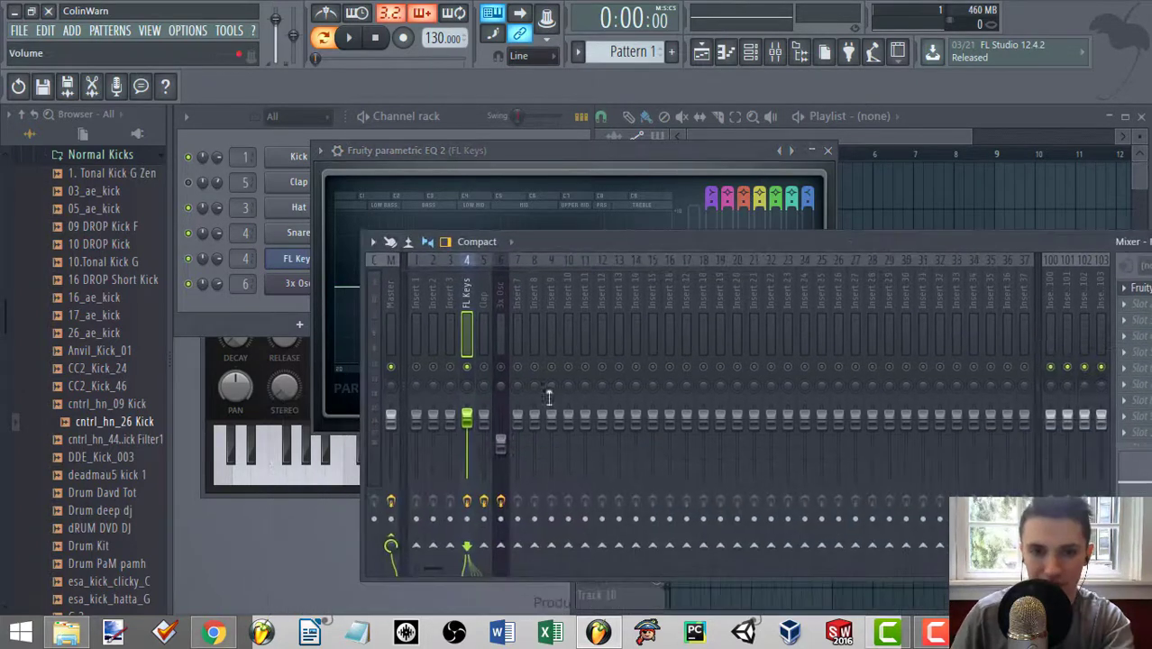
{"action": "left_click", "coordinate": [585, 420]}
{"action": "left_click_drag", "start_coordinate": [584, 428], "coordinate": [602, 429]}
{"action": "left_click_drag", "start_coordinate": [618, 421], "coordinate": [618, 428]}
{"action": "left_click_drag", "start_coordinate": [635, 423], "coordinate": [654, 431]}
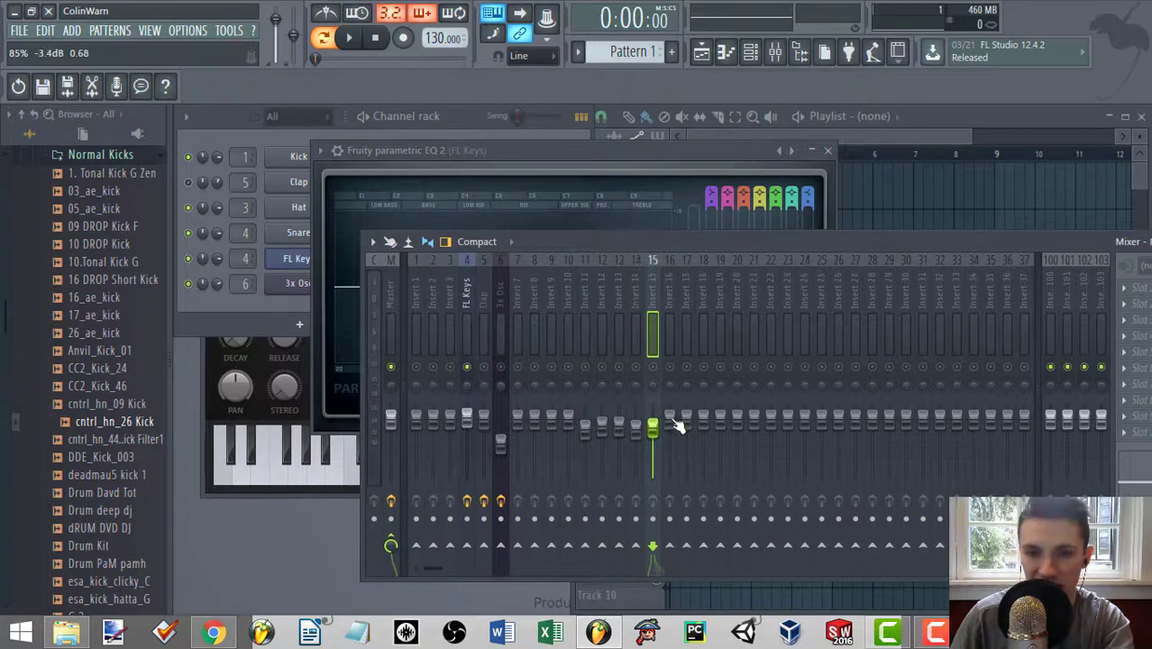
{"action": "left_click", "coordinate": [669, 418]}
{"action": "left_click", "coordinate": [686, 418]}
Shape a wavy FL Keys EQ curve by boosting bands 2, 4 and 5 and cutting bands 3 and 6.
{"action": "left_click_drag", "start_coordinate": [343, 269], "coordinate": [332, 270]}
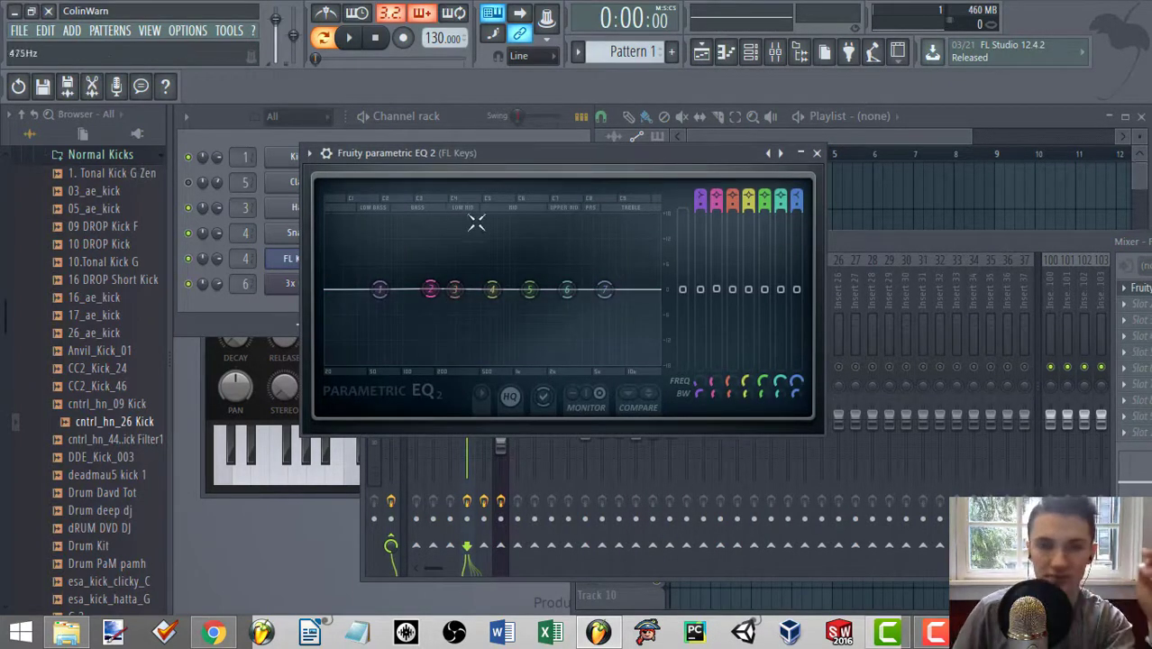
{"action": "left_click_drag", "start_coordinate": [432, 288], "coordinate": [437, 244]}
{"action": "left_click_drag", "start_coordinate": [455, 289], "coordinate": [471, 330]}
{"action": "left_click_drag", "start_coordinate": [492, 288], "coordinate": [630, 302]}
{"action": "left_click_drag", "start_coordinate": [383, 294], "coordinate": [388, 295]}
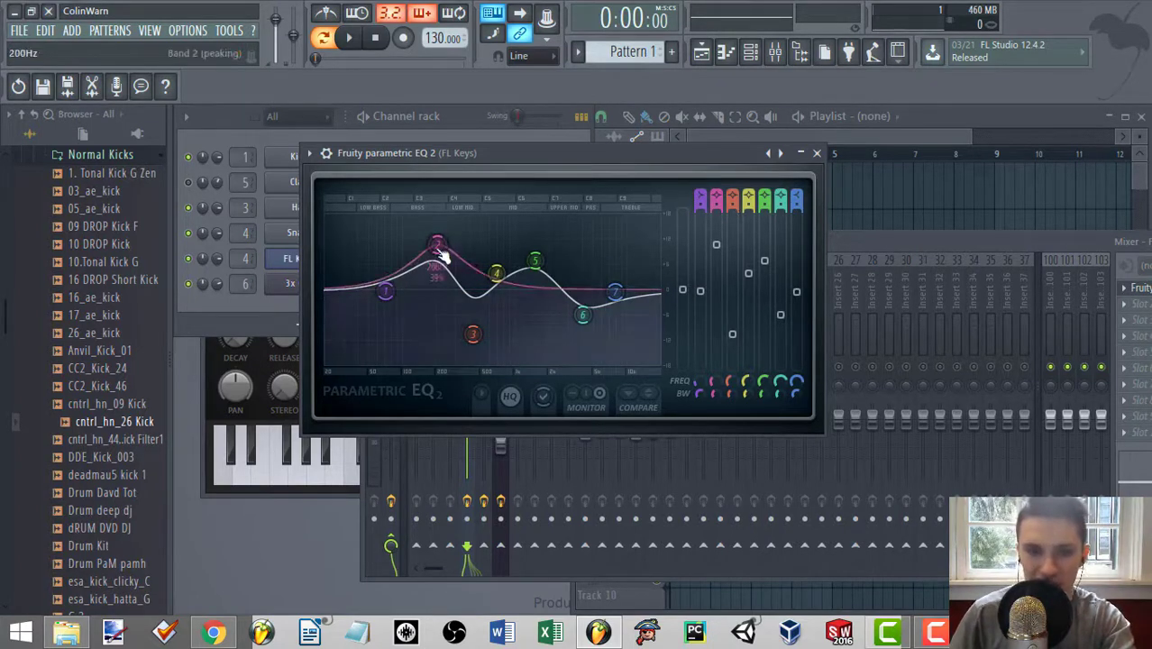
Raise the 3x Osc mixer fader slightly and increase the band 2 boost in the FL Keys EQ.
{"action": "key", "text": "F9"}
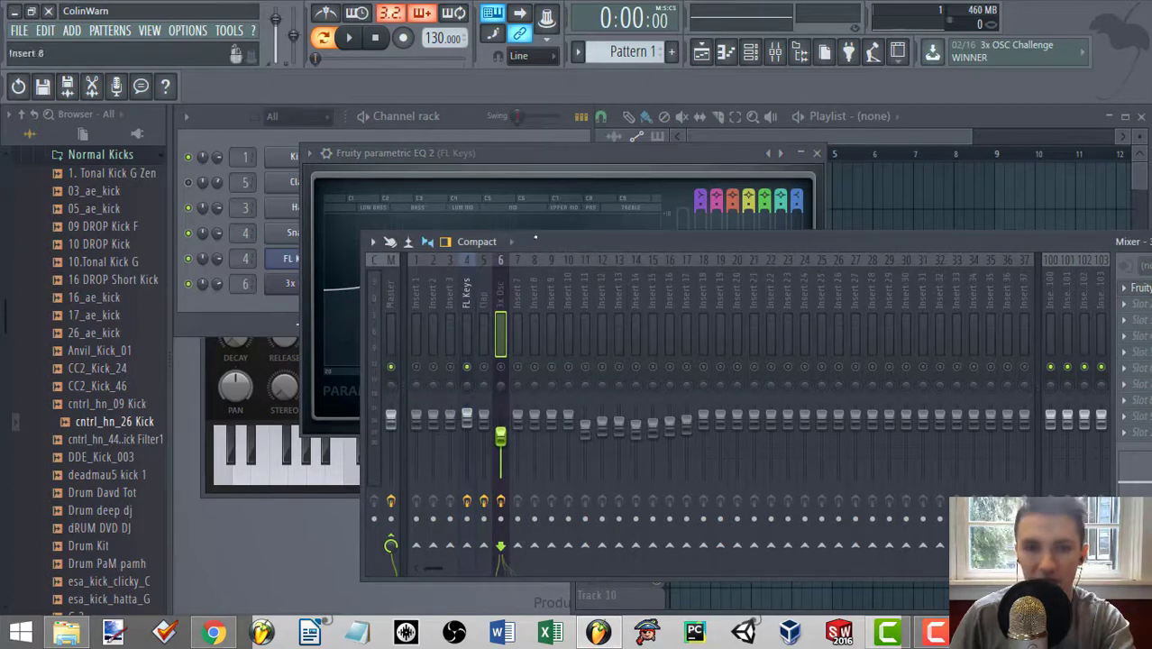
{"action": "left_click", "coordinate": [532, 215]}
{"action": "left_click_drag", "start_coordinate": [397, 262], "coordinate": [438, 238]}
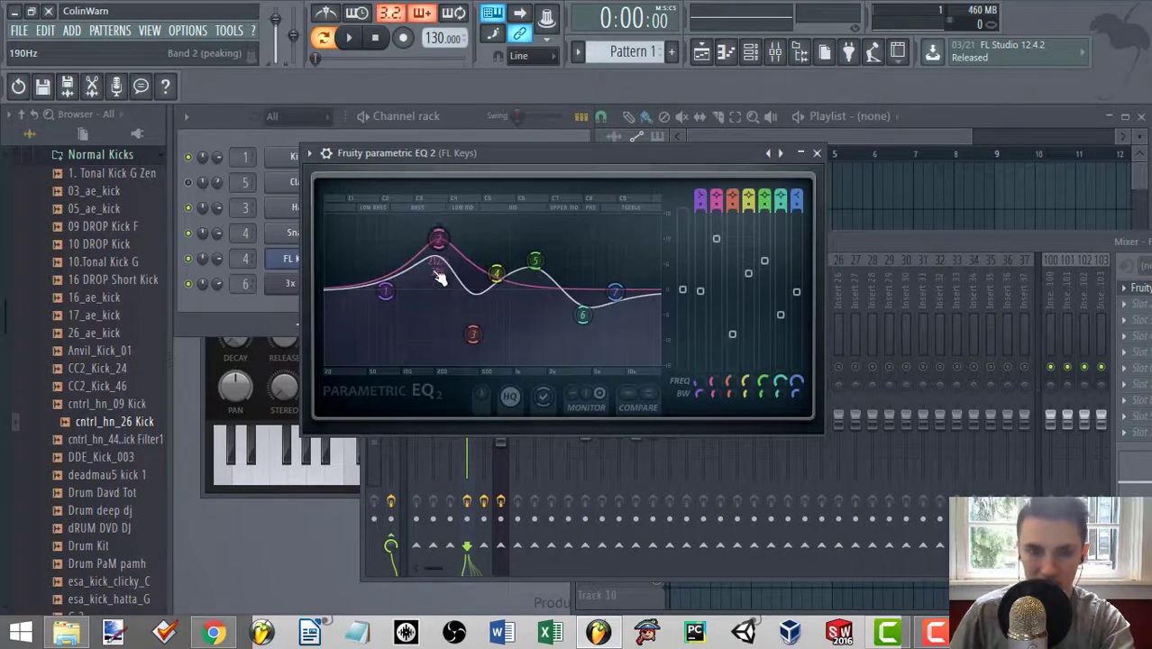
Nudge band 1 of the FL Keys EQ slightly higher in frequency near flat level and band 7 slightly lower in frequency.
{"action": "mouse_move", "coordinate": [385, 290]}
{"action": "left_mouse_down"}
{"action": "mouse_move", "coordinate": [396, 336]}
{"action": "mouse_move", "coordinate": [403, 231]}
{"action": "mouse_move", "coordinate": [403, 328]}
{"action": "mouse_move", "coordinate": [404, 237]}
{"action": "mouse_move", "coordinate": [397, 325]}
{"action": "mouse_move", "coordinate": [398, 282]}
{"action": "left_mouse_up"}
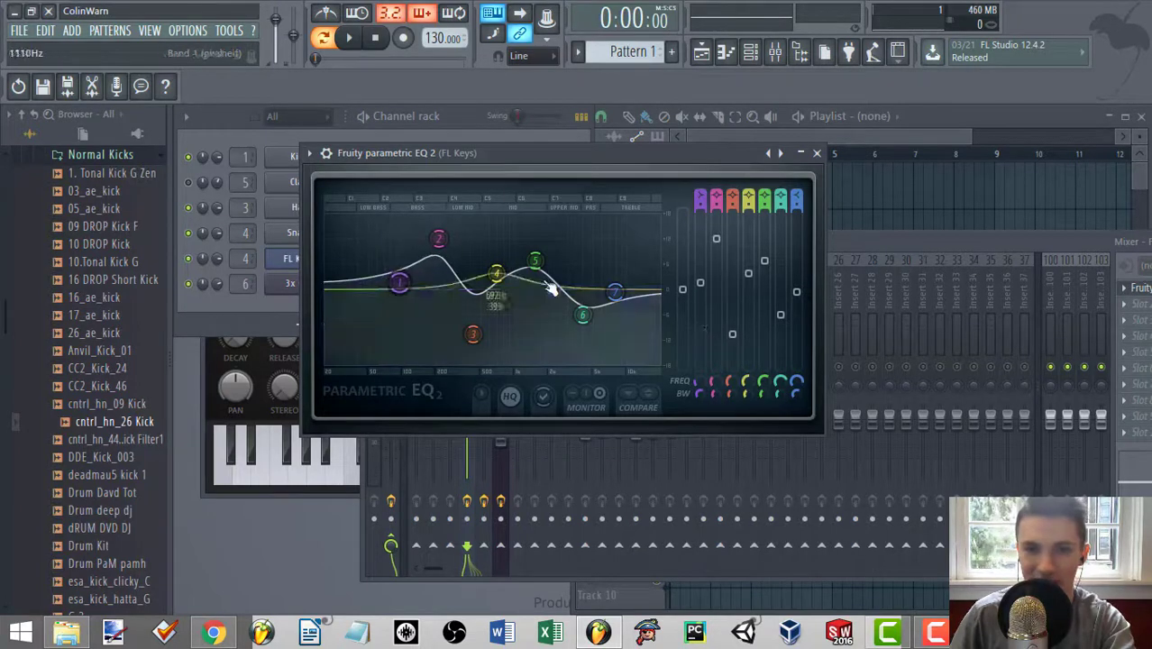
{"action": "mouse_move", "coordinate": [614, 291]}
{"action": "left_mouse_down"}
{"action": "mouse_move", "coordinate": [609, 257]}
{"action": "mouse_move", "coordinate": [602, 326]}
{"action": "mouse_move", "coordinate": [597, 292]}
{"action": "left_mouse_up"}
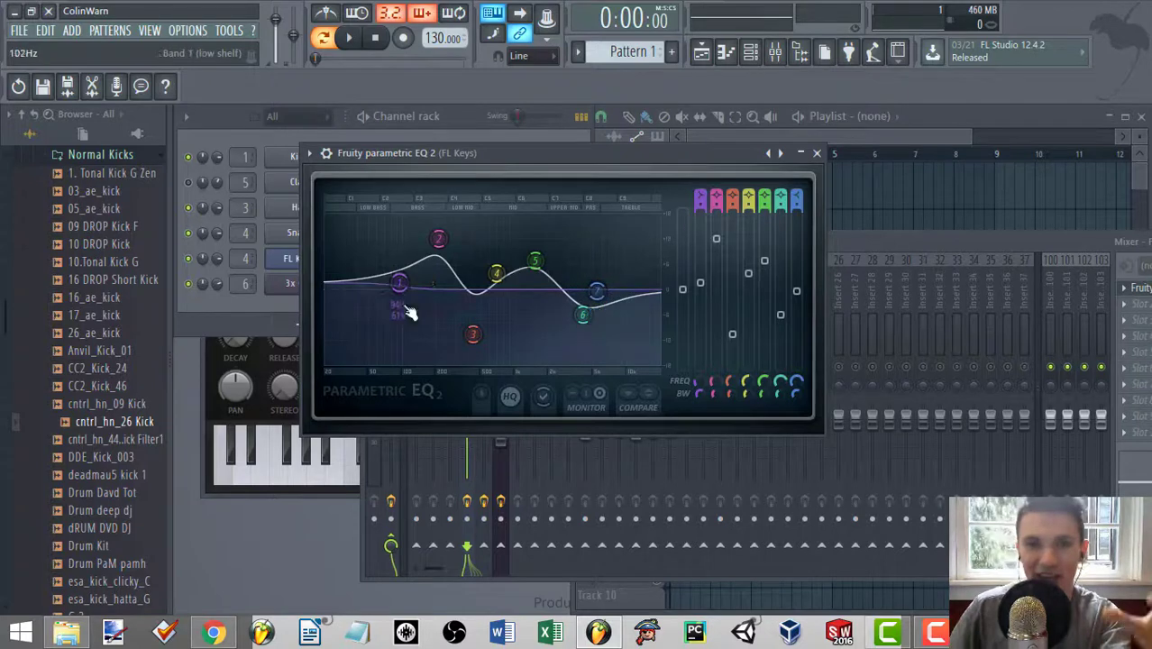
{"action": "left_click_drag", "start_coordinate": [407, 285], "coordinate": [402, 290]}
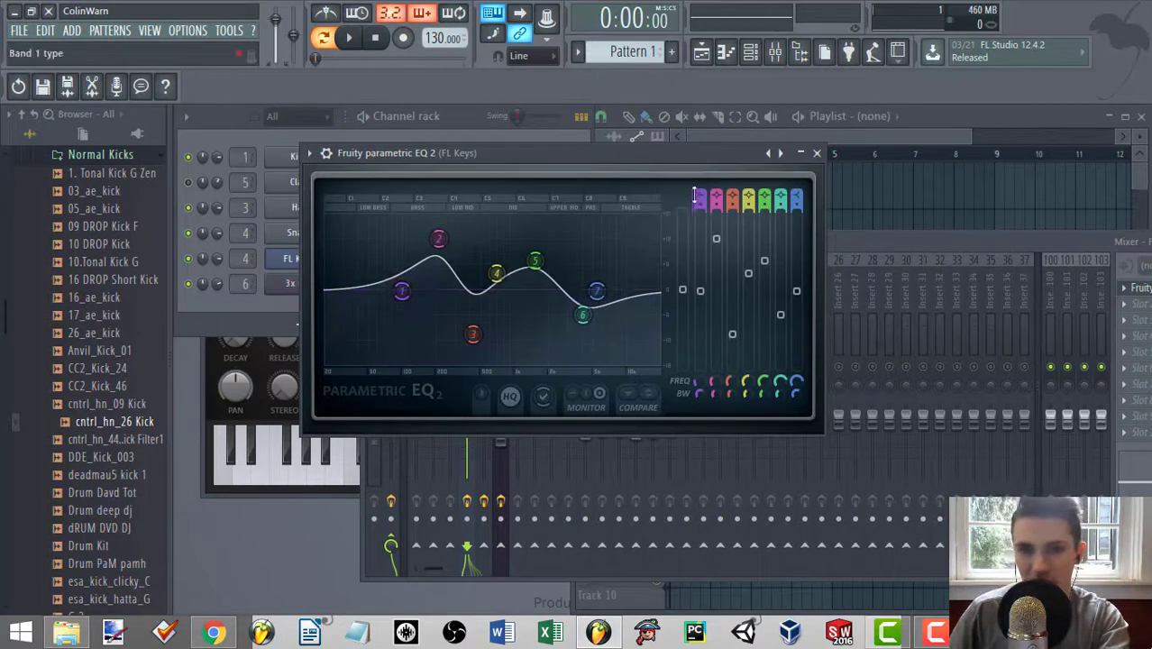
Demonstrate the band 1 low shelf by cutting it and bringing it back to nearly flat at a higher frequency.
{"action": "left_click_drag", "start_coordinate": [698, 193], "coordinate": [699, 194]}
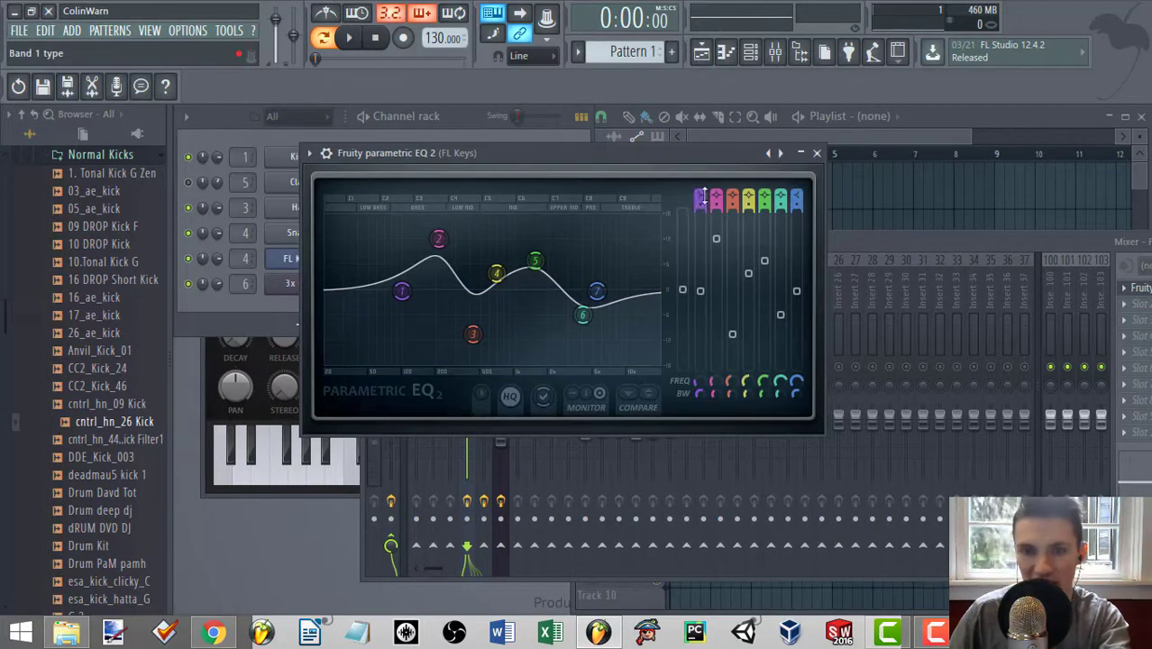
{"action": "left_click_drag", "start_coordinate": [702, 197], "coordinate": [701, 194]}
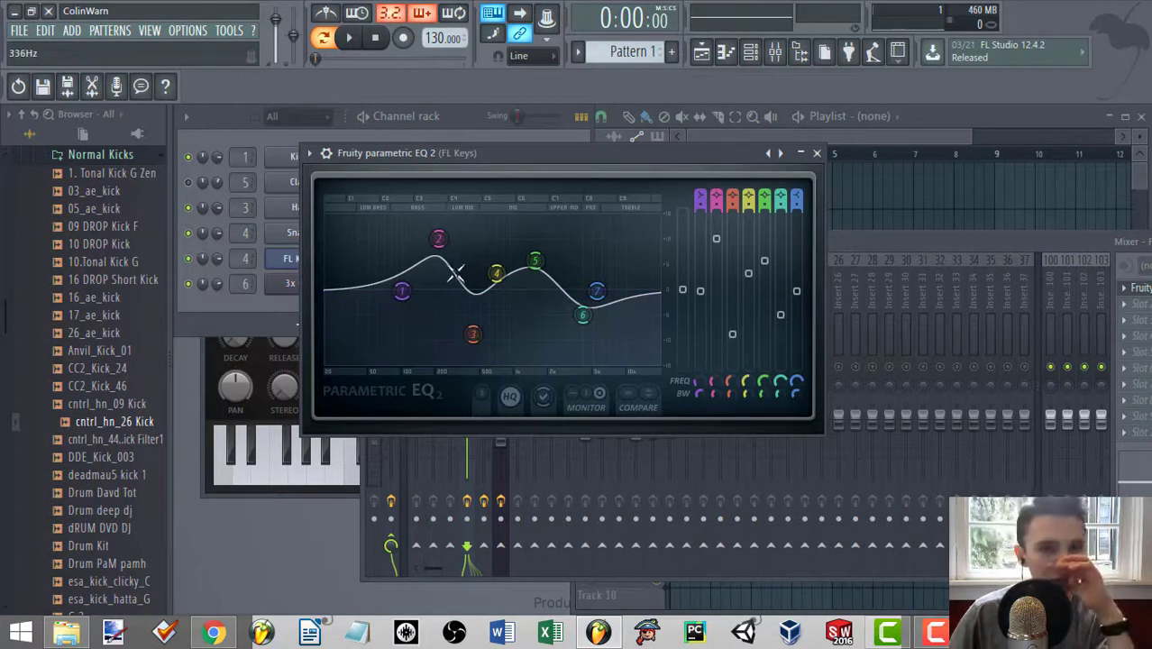
{"action": "left_click_drag", "start_coordinate": [402, 291], "coordinate": [409, 311]}
{"action": "left_click_drag", "start_coordinate": [418, 343], "coordinate": [431, 297]}
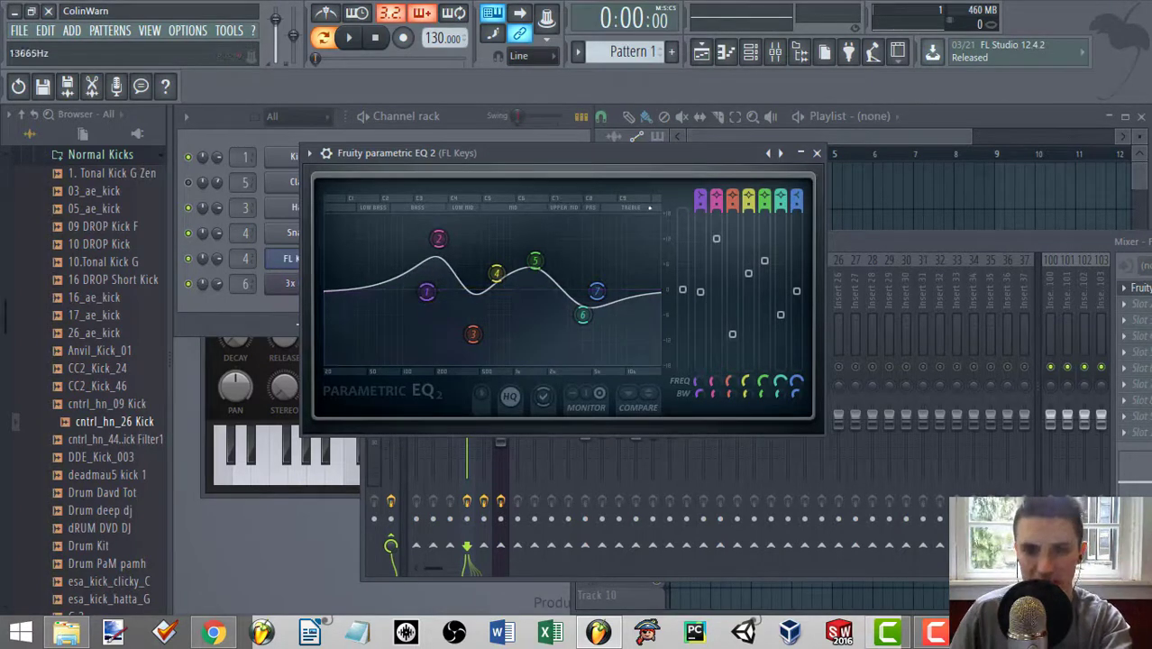
Try band 1 as a high-pass filter, lower its cutoff to about 63 Hz, and disable the band.
{"action": "scroll", "coordinate": [702, 197], "scroll_direction": "down", "scroll_amount": 2}
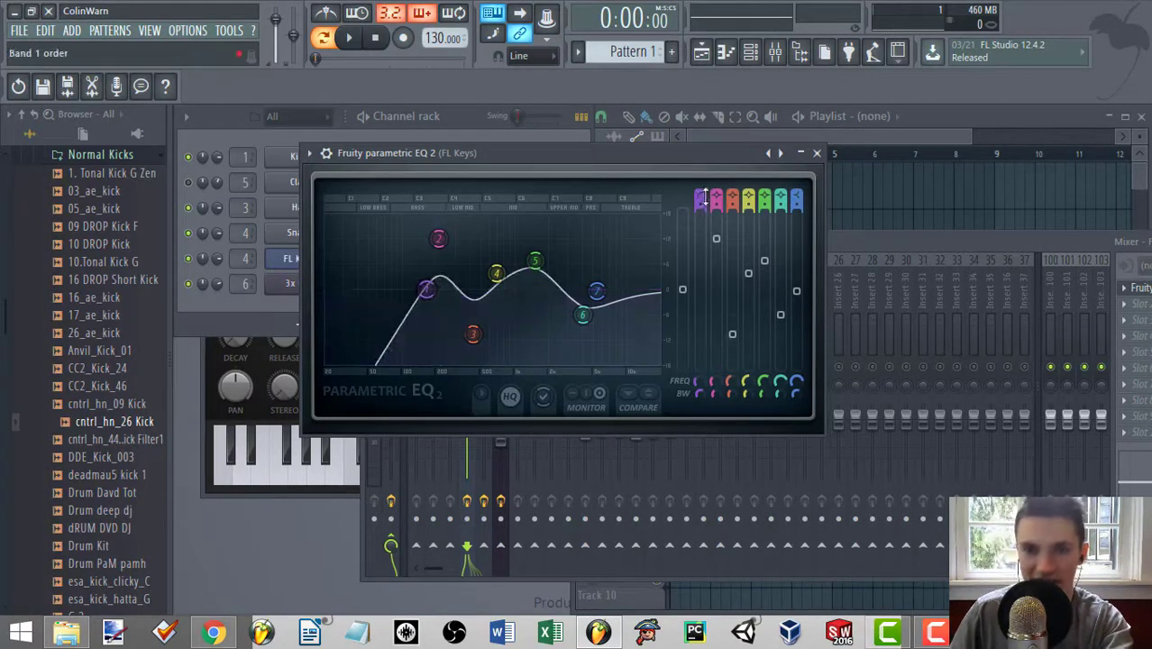
{"action": "left_click_drag", "start_coordinate": [427, 290], "coordinate": [378, 289]}
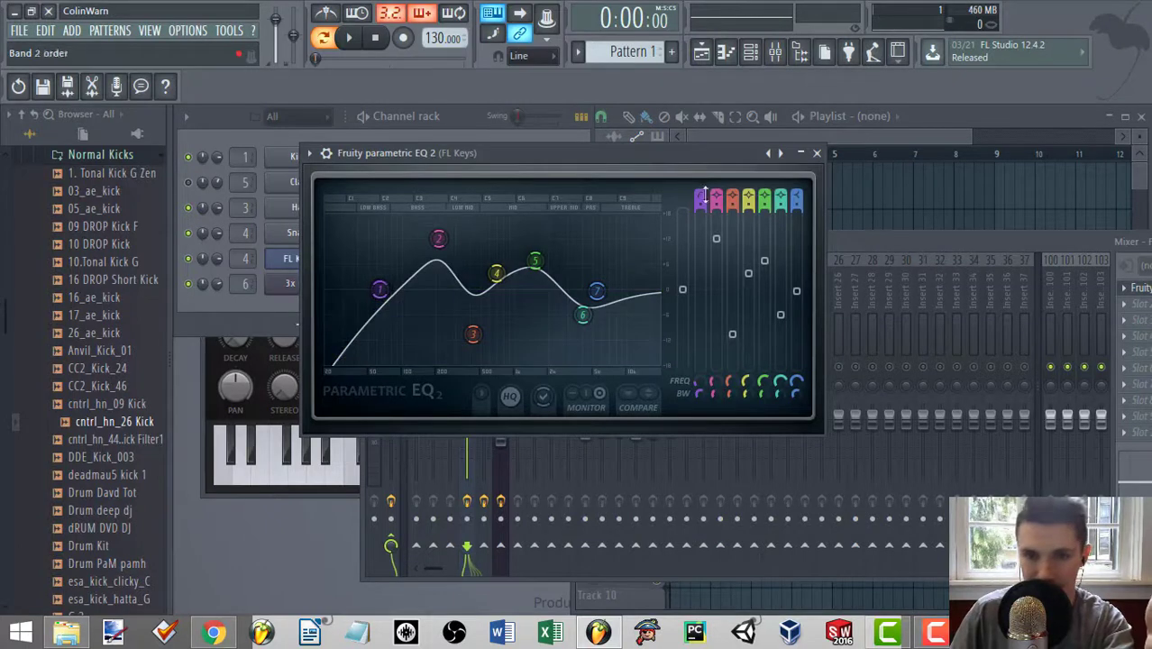
{"action": "scroll", "coordinate": [701, 197], "scroll_direction": "down", "scroll_amount": 3}
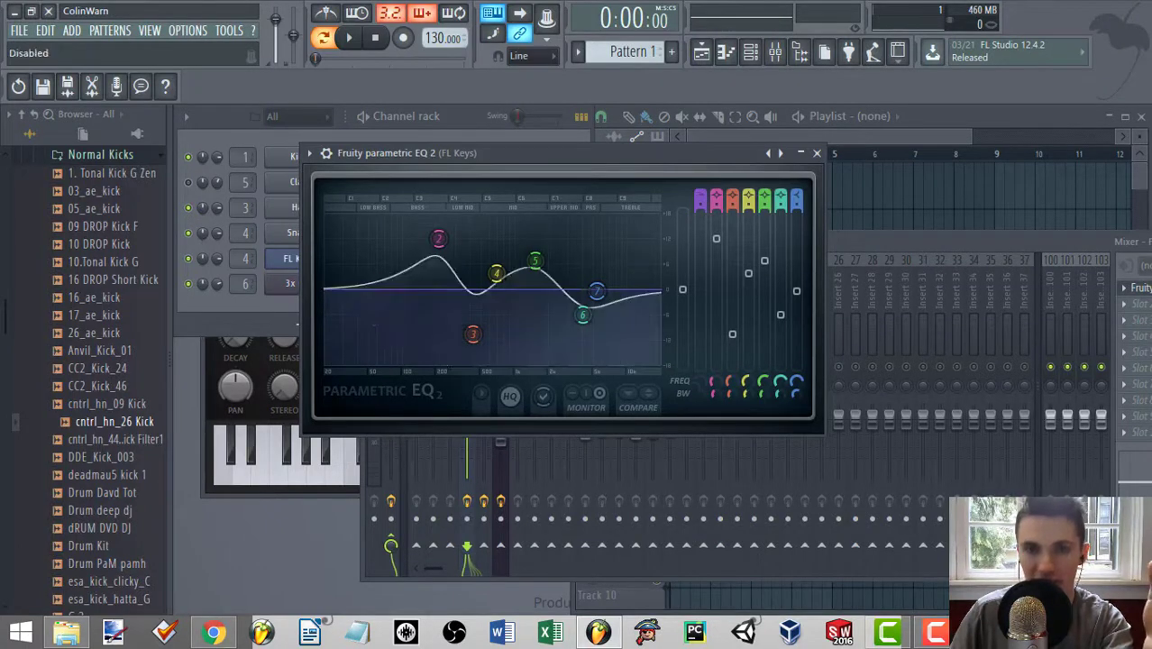
Try a notch filter on band 1, sweep it upward from 63 Hz, and return it to a boosted low shelf.
{"action": "left_click_drag", "start_coordinate": [701, 200], "coordinate": [701, 171]}
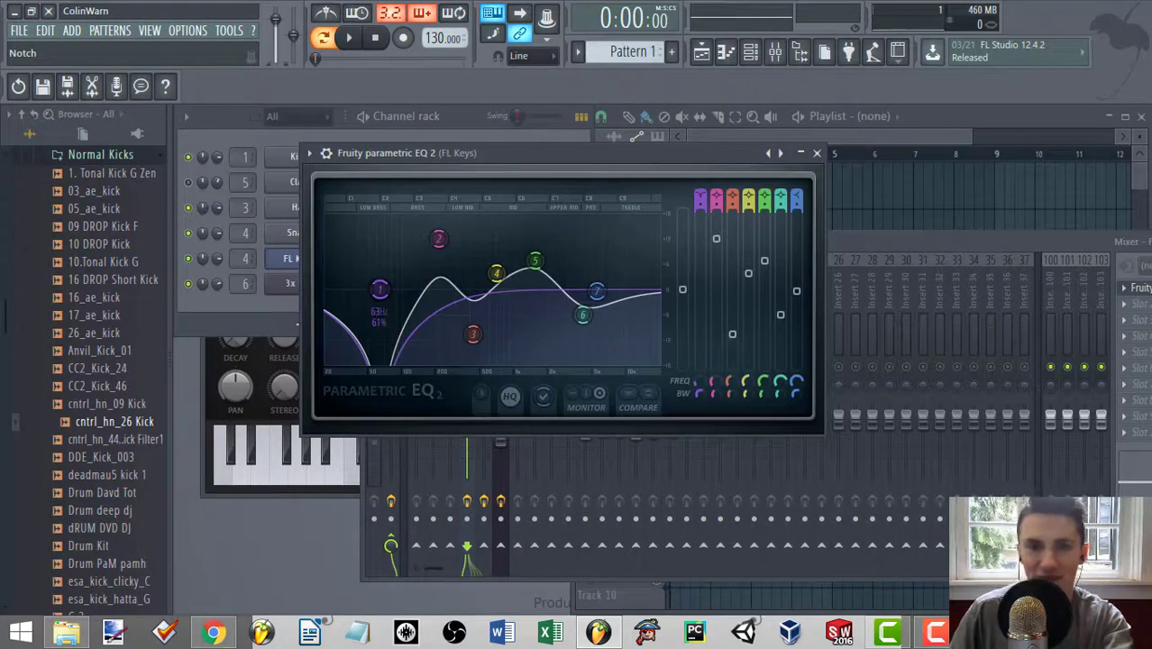
{"action": "left_click_drag", "start_coordinate": [378, 289], "coordinate": [412, 289]}
{"action": "scroll", "coordinate": [702, 198], "scroll_direction": "up", "scroll_amount": 1}
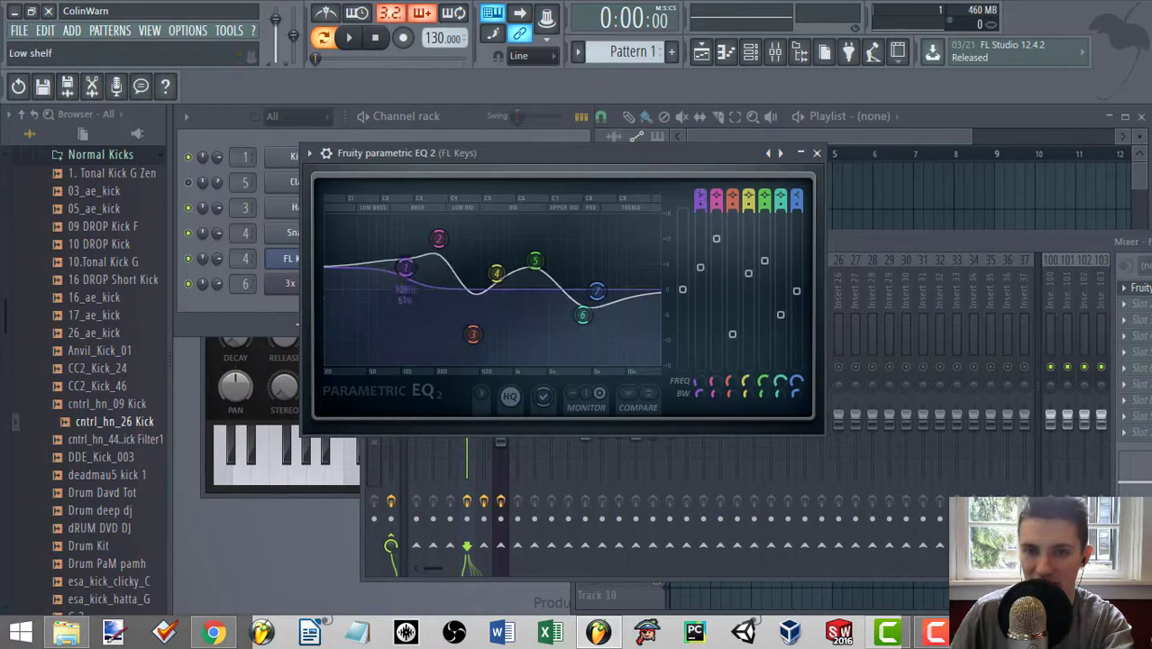
Cut band 1's low shelf deeply, change the band to a steep high-pass filter and lower its cutoff frequency.
{"action": "mouse_move", "coordinate": [701, 197]}
{"action": "left_mouse_down"}
{"action": "mouse_move", "coordinate": [700, 183]}
{"action": "mouse_move", "coordinate": [700, 220]}
{"action": "mouse_move", "coordinate": [700, 197]}
{"action": "left_mouse_up"}
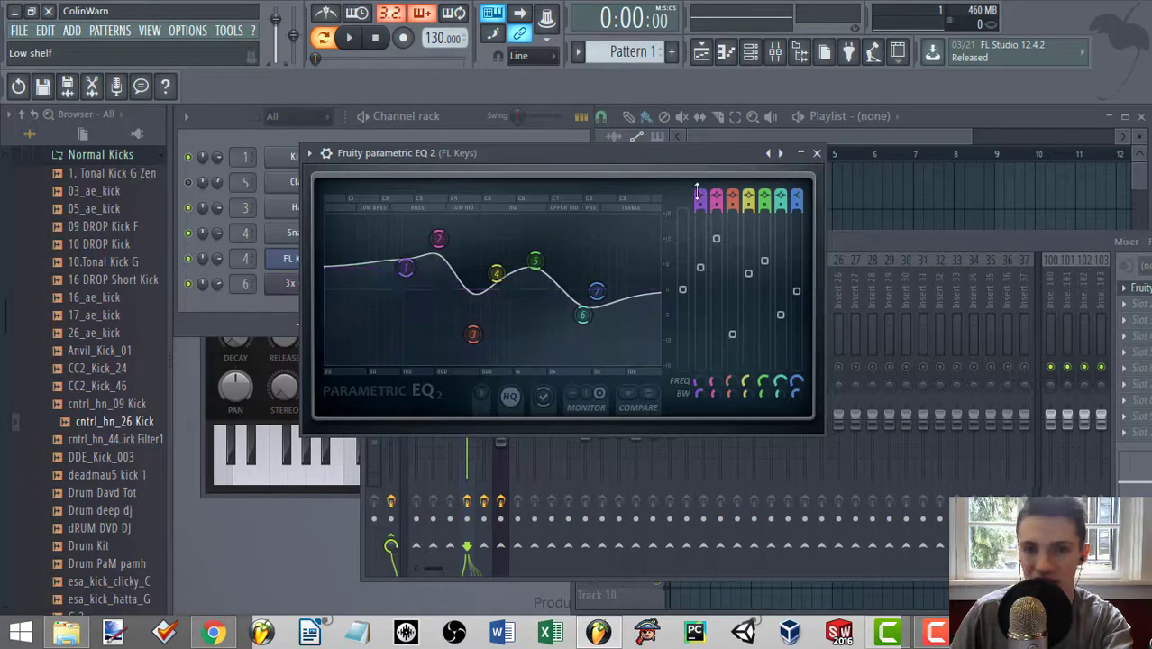
{"action": "left_click_drag", "start_coordinate": [410, 277], "coordinate": [432, 352]}
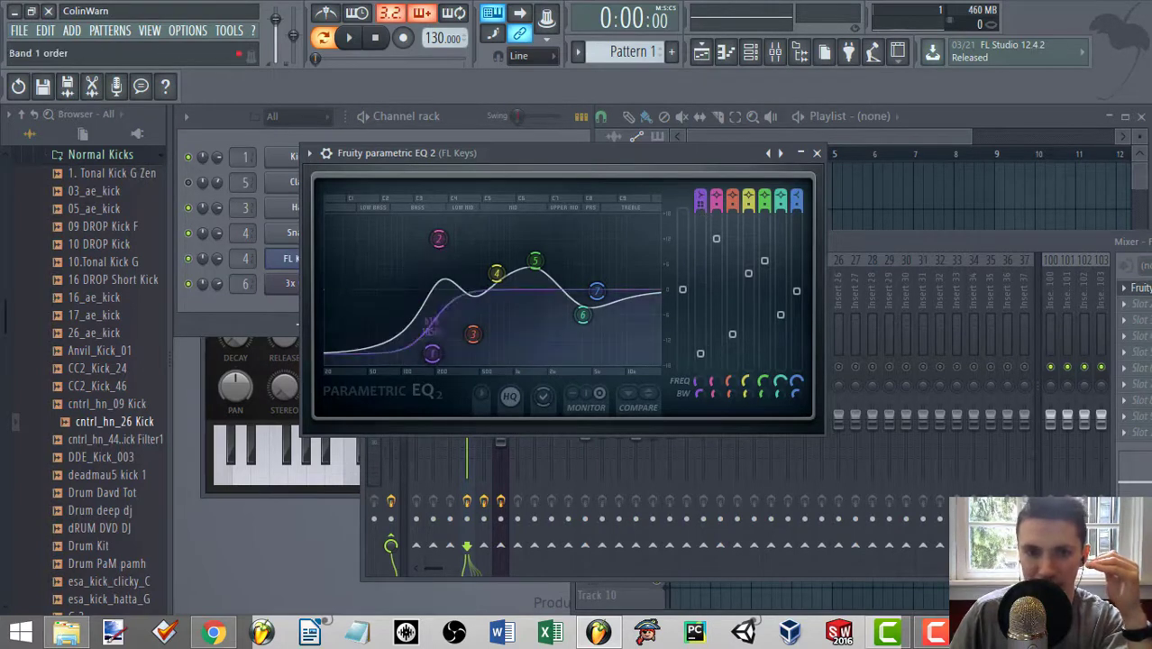
{"action": "left_click_drag", "start_coordinate": [700, 204], "coordinate": [702, 215]}
{"action": "left_click_drag", "start_coordinate": [433, 289], "coordinate": [404, 289]}
Change the filter order of bands 4 and 6 and set band 6's level to -5.5 dB at 4058 Hz.
{"action": "left_click_drag", "start_coordinate": [749, 204], "coordinate": [780, 209]}
{"action": "left_click", "coordinate": [532, 318]}
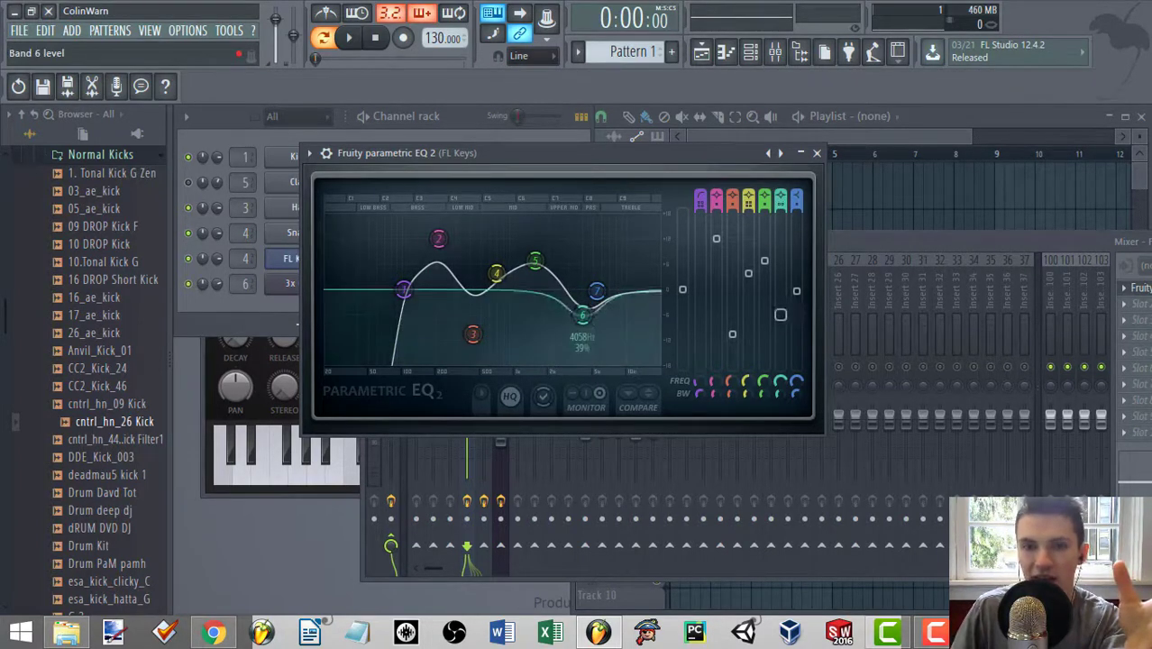
{"action": "mouse_move", "coordinate": [780, 314]}
{"action": "left_mouse_down"}
{"action": "mouse_move", "coordinate": [781, 245]}
{"action": "mouse_move", "coordinate": [780, 312]}
{"action": "left_mouse_up"}
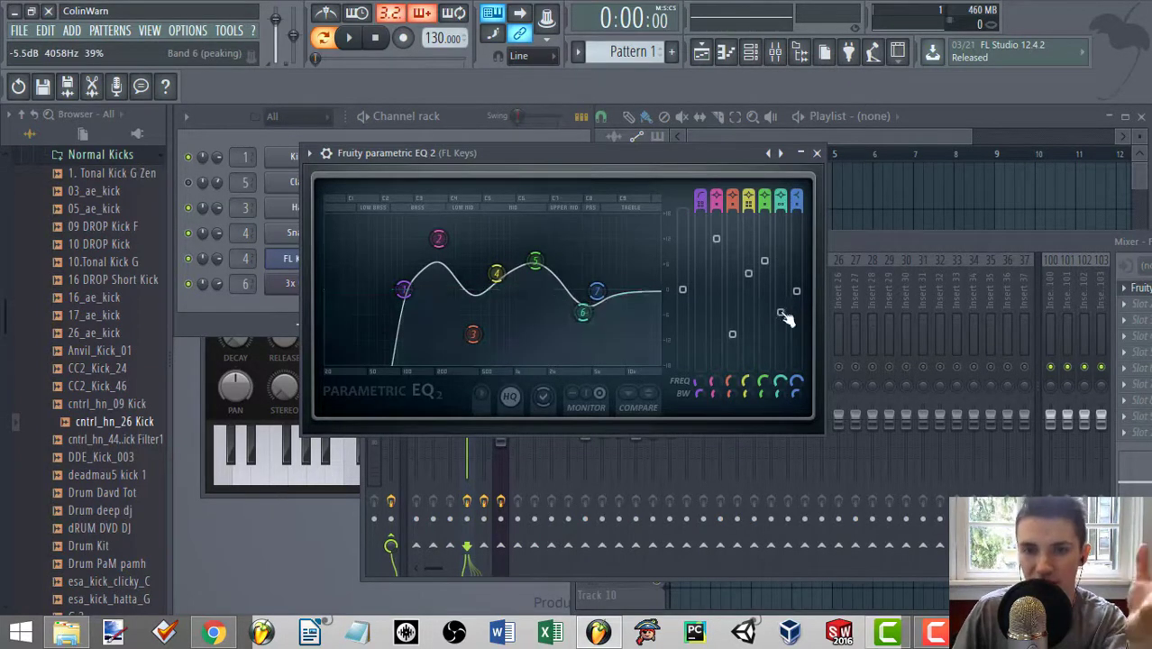
Set the Insert 11 mixer fader to about -3.9 dB and reset band 6 of the FL Keys EQ to 0.0 dB.
{"action": "left_click", "coordinate": [753, 487]}
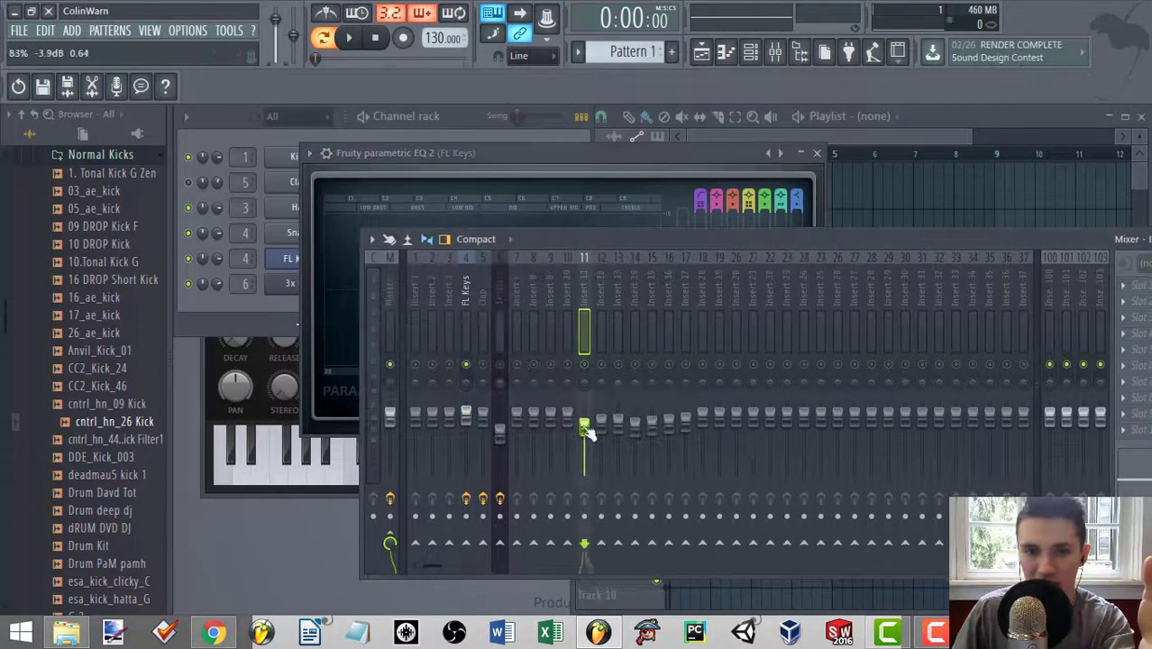
{"action": "left_click", "coordinate": [782, 216]}
{"action": "left_click_drag", "start_coordinate": [782, 315], "coordinate": [783, 335]}
{"action": "left_click", "coordinate": [783, 333], "text": "alt"}
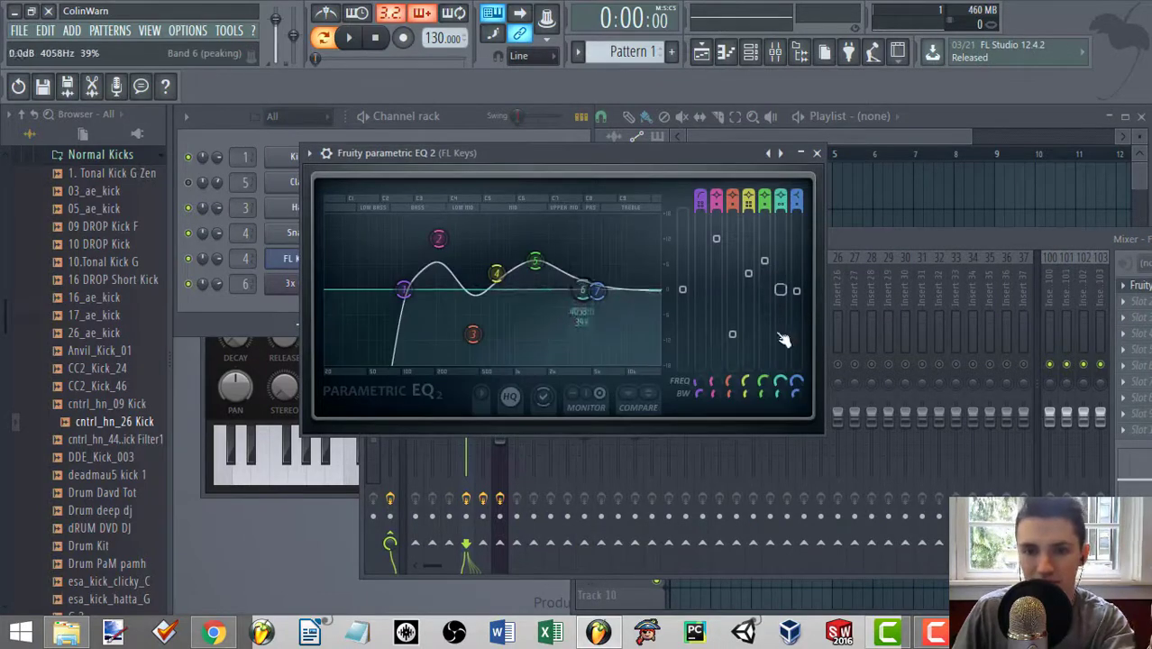
Move band 6 to a lower frequency and try slight cuts on it around 2325 Hz.
{"action": "mouse_move", "coordinate": [583, 289]}
{"action": "left_mouse_down"}
{"action": "mouse_move", "coordinate": [370, 290]}
{"action": "mouse_move", "coordinate": [565, 289]}
{"action": "left_mouse_up"}
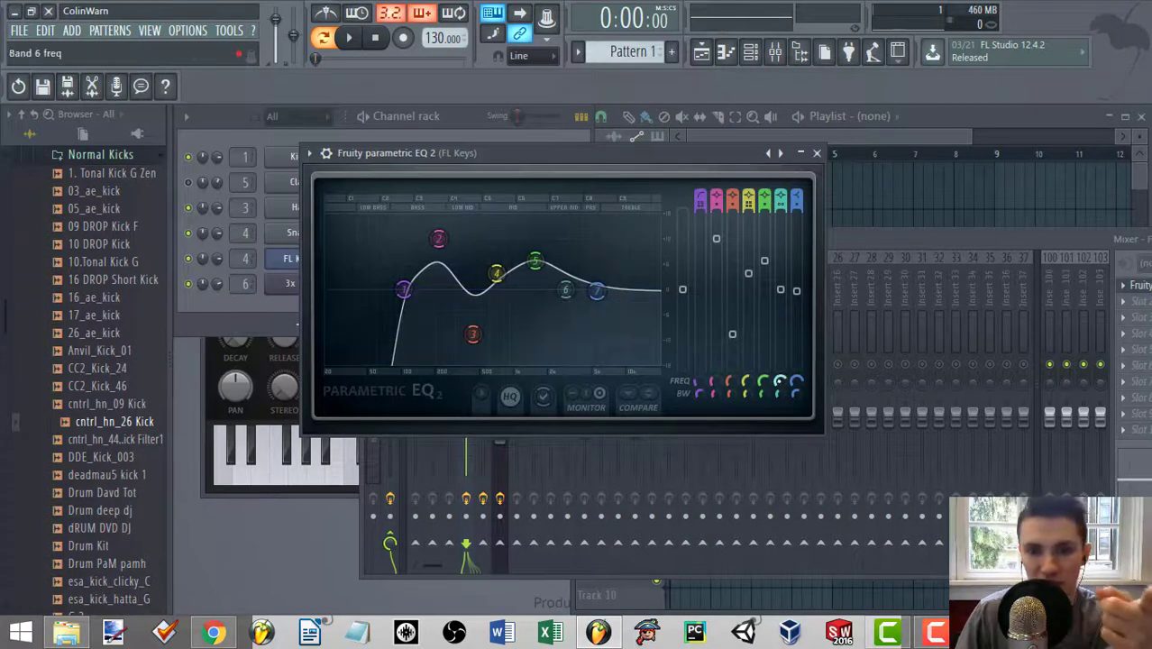
{"action": "left_click_drag", "start_coordinate": [565, 290], "coordinate": [556, 329]}
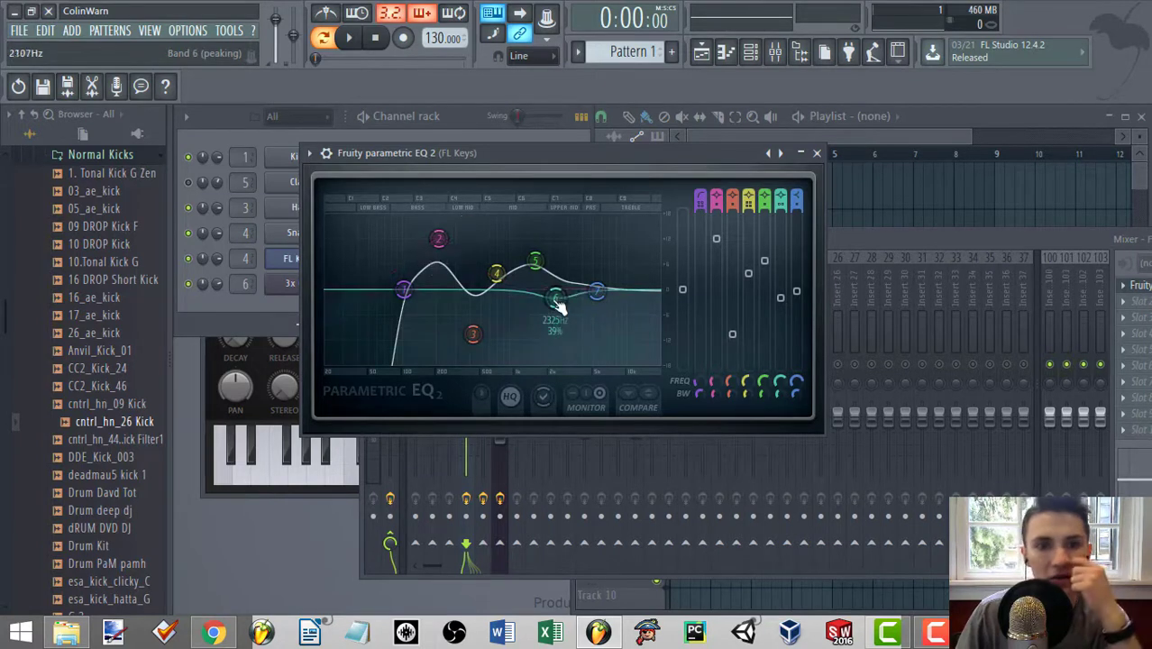
{"action": "mouse_move", "coordinate": [556, 297]}
{"action": "left_mouse_down"}
{"action": "mouse_move", "coordinate": [547, 295]}
{"action": "mouse_move", "coordinate": [564, 296]}
{"action": "left_mouse_up"}
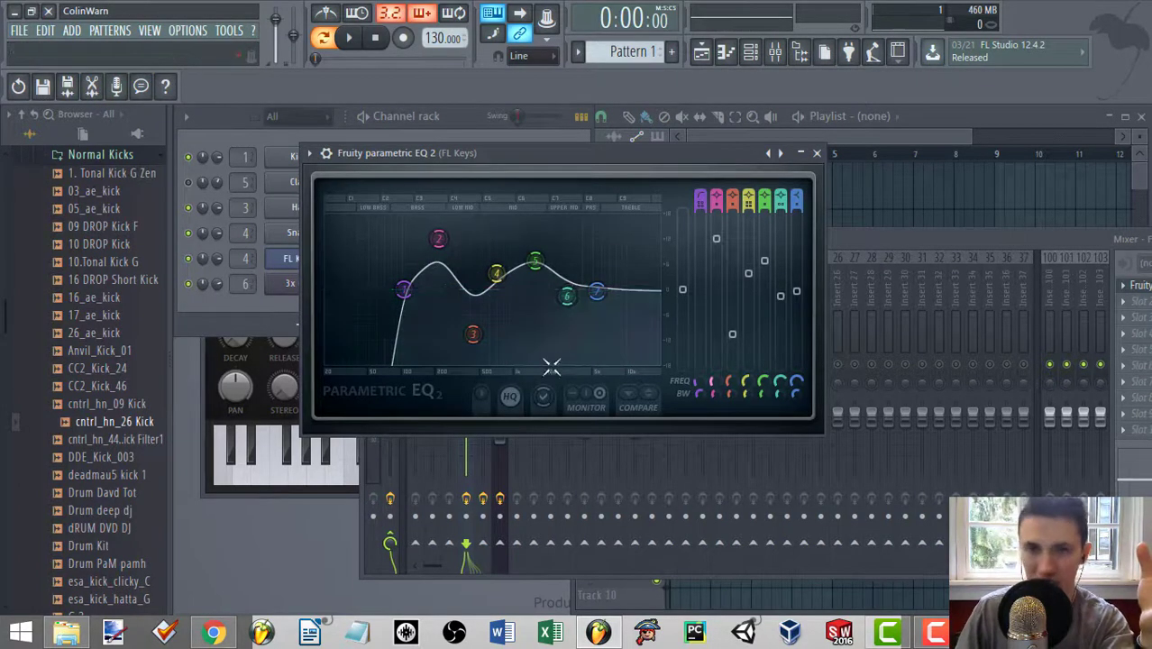
Narrow band 6's bandwidth to 8% and boost it at about 3052 Hz.
{"action": "mouse_move", "coordinate": [578, 308]}
{"action": "left_mouse_down"}
{"action": "mouse_move", "coordinate": [587, 280]}
{"action": "mouse_move", "coordinate": [576, 293]}
{"action": "left_mouse_up"}
{"action": "mouse_move", "coordinate": [779, 393]}
{"action": "left_mouse_down"}
{"action": "mouse_move", "coordinate": [779, 382]}
{"action": "mouse_move", "coordinate": [779, 398]}
{"action": "left_mouse_up"}
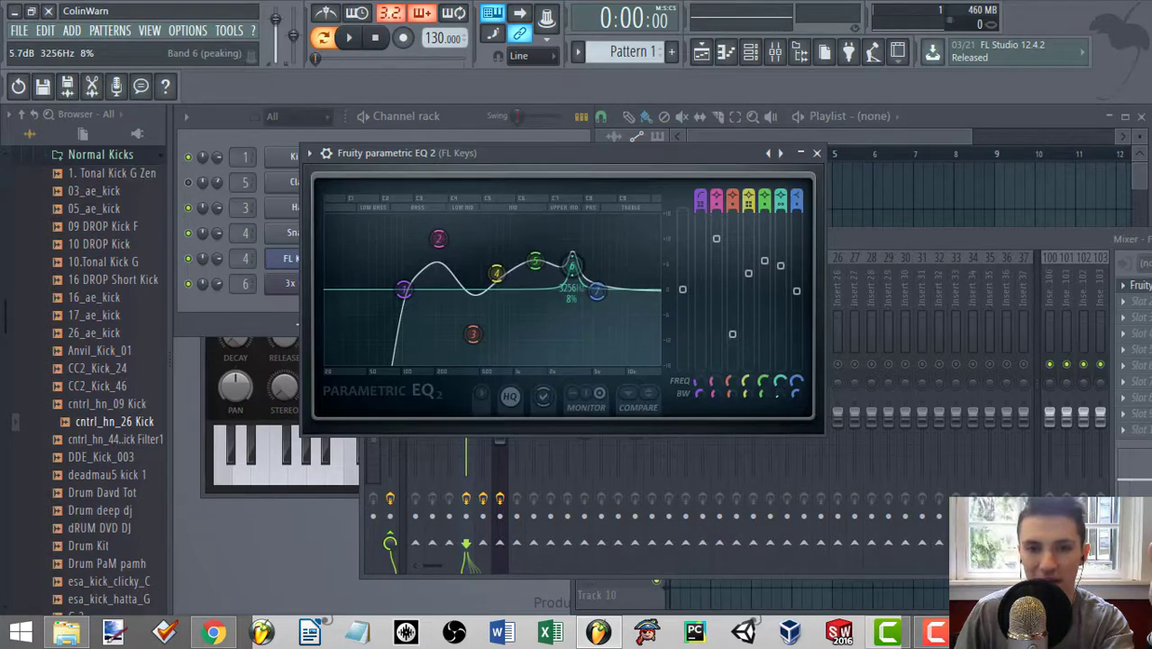
{"action": "mouse_move", "coordinate": [571, 264]}
{"action": "left_mouse_down"}
{"action": "mouse_move", "coordinate": [630, 266]}
{"action": "mouse_move", "coordinate": [568, 253]}
{"action": "left_mouse_up"}
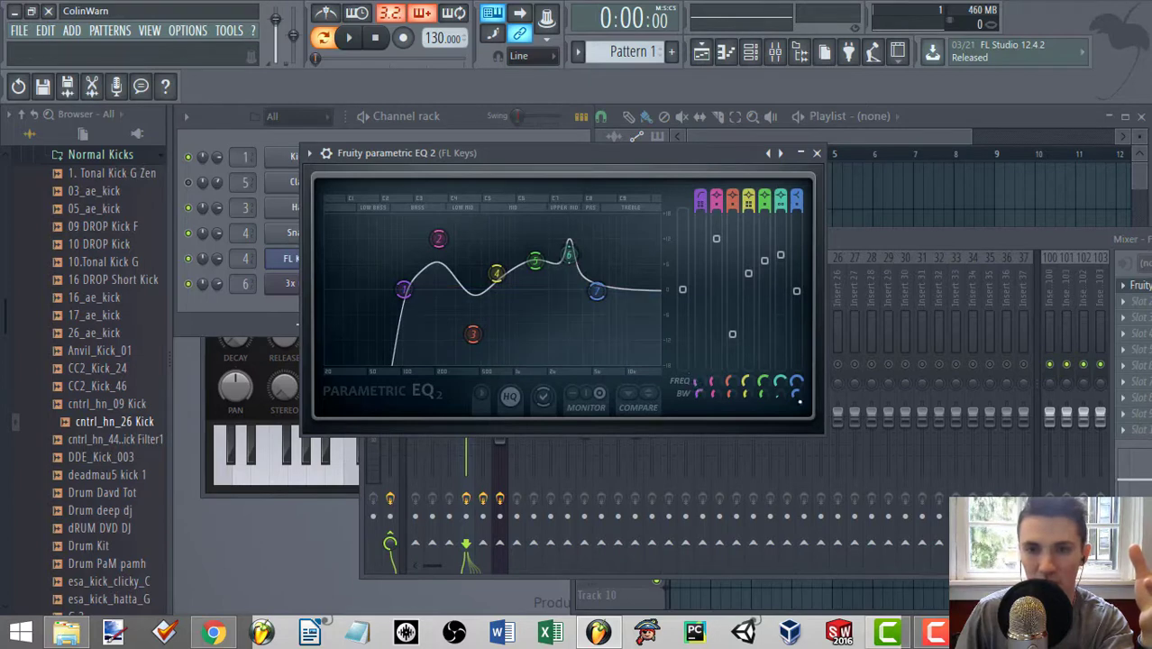
Widen band 6's bandwidth to 72% and pull it down to a maximum cut at about 10446 Hz.
{"action": "scroll", "coordinate": [586, 264], "scroll_direction": "up", "scroll_amount": 10}
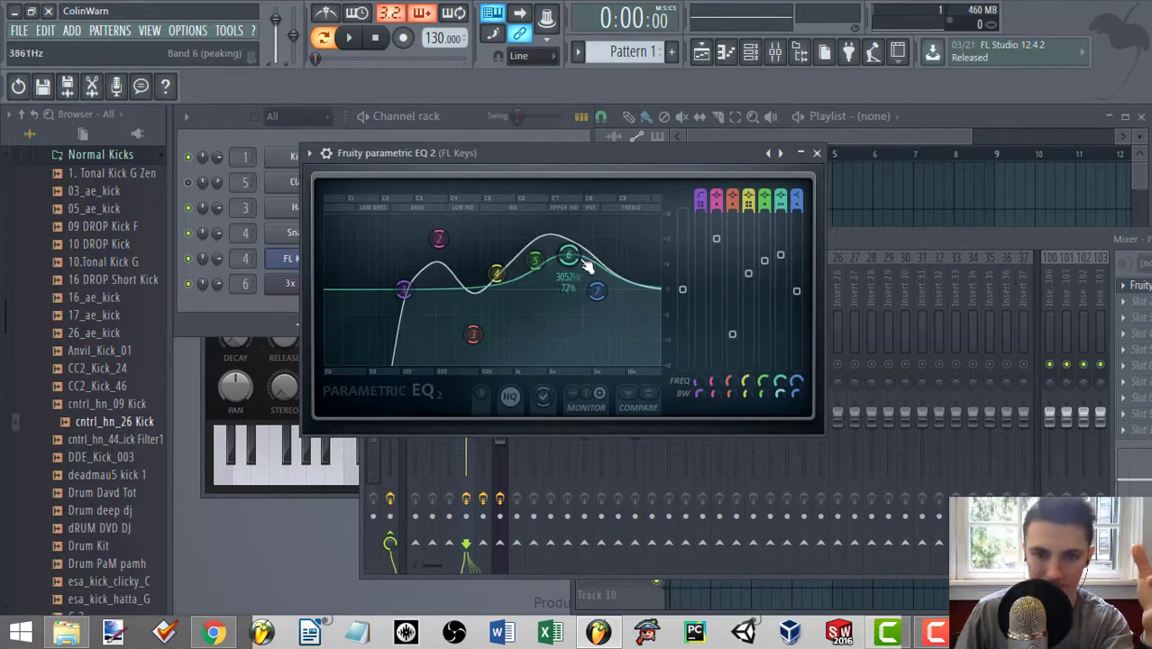
{"action": "left_click_drag", "start_coordinate": [586, 265], "coordinate": [604, 231]}
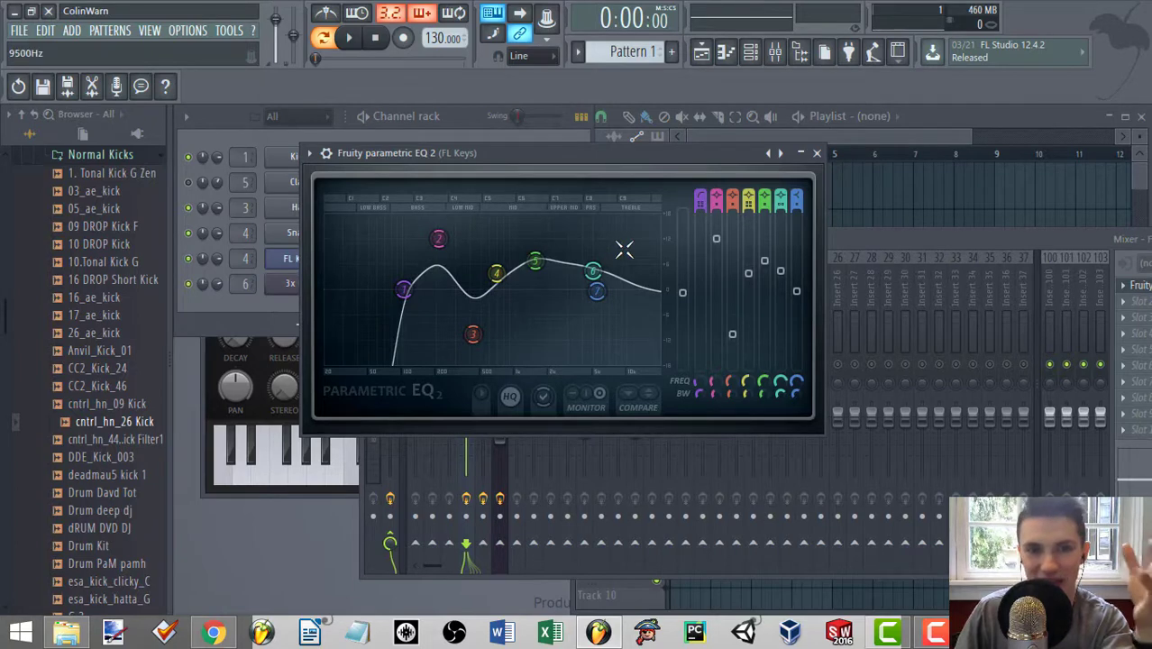
{"action": "left_click_drag", "start_coordinate": [592, 271], "coordinate": [628, 362]}
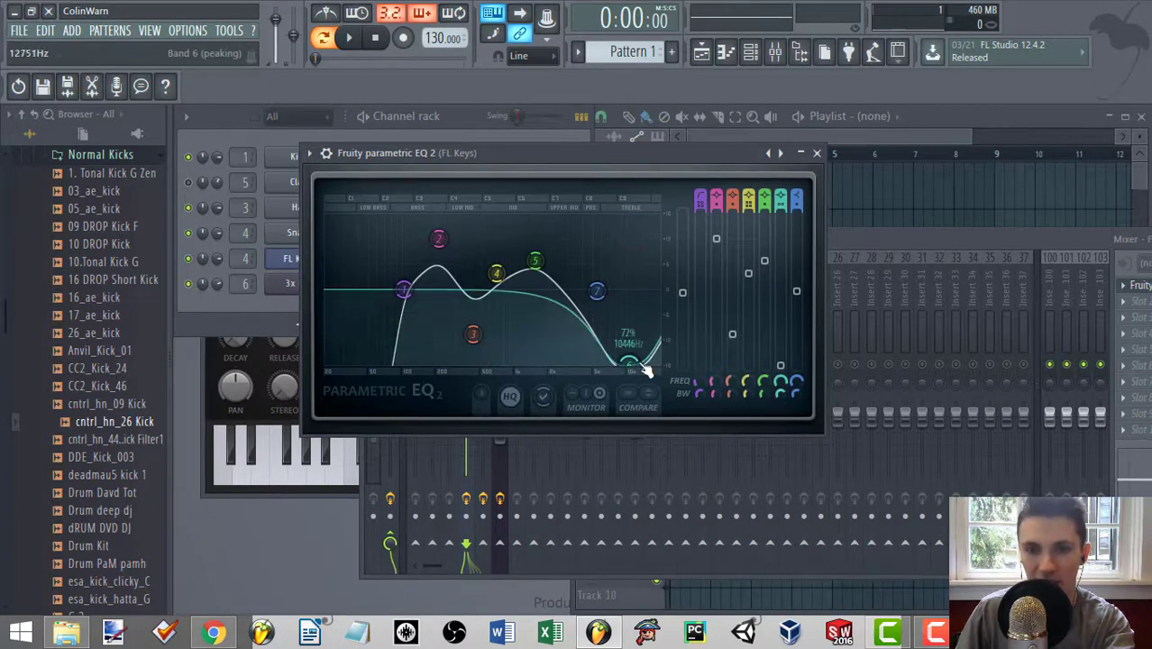
{"action": "left_click_drag", "start_coordinate": [628, 362], "coordinate": [628, 365]}
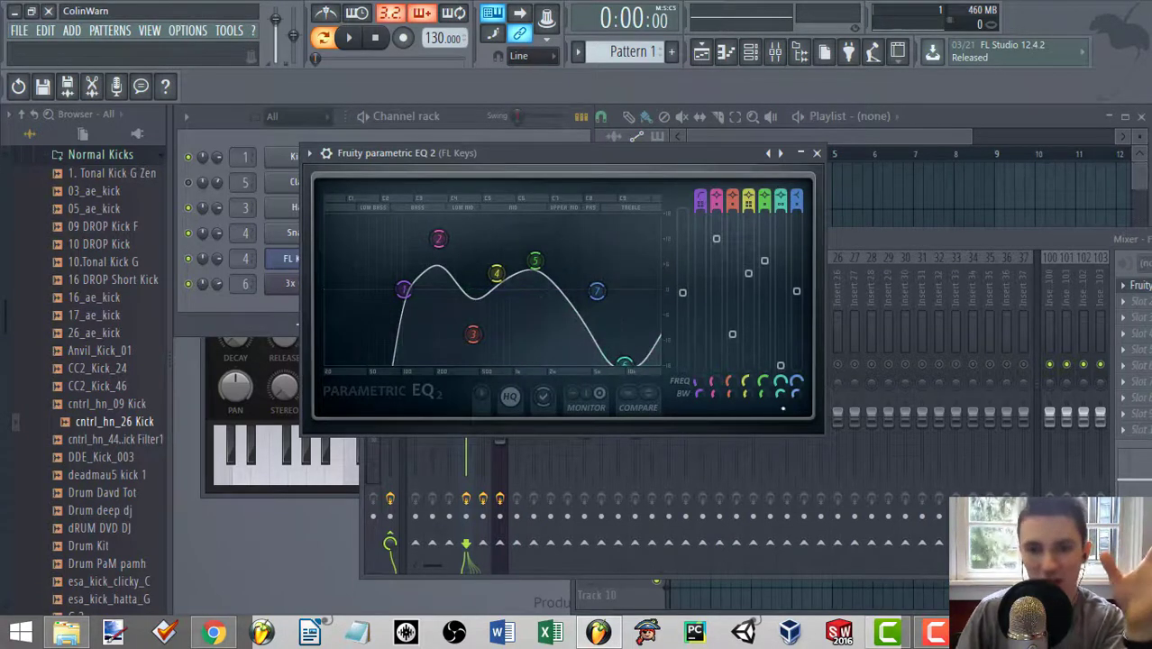
Raise band 6's level in the FL Keys EQ from the maximum cut to a slight cut.
{"action": "left_click_drag", "start_coordinate": [781, 394], "coordinate": [780, 298]}
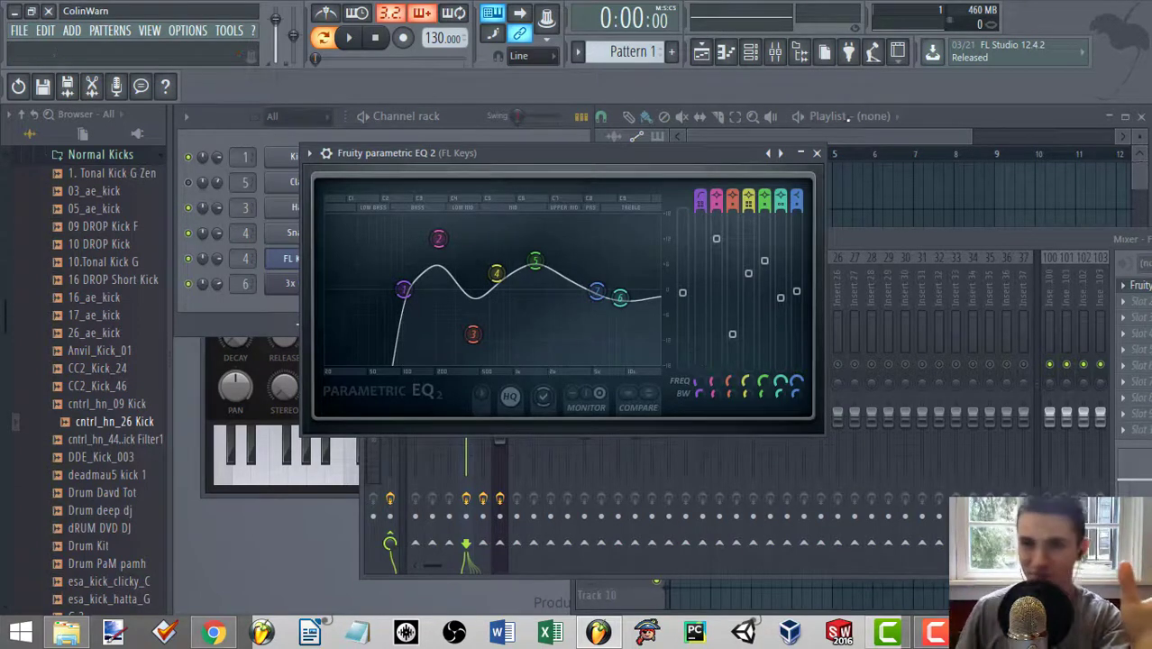
Load Fruity parametric EQ into slot 2 of the FL Keys mixer track and close its window.
{"action": "left_click_drag", "start_coordinate": [877, 236], "coordinate": [653, 300]}
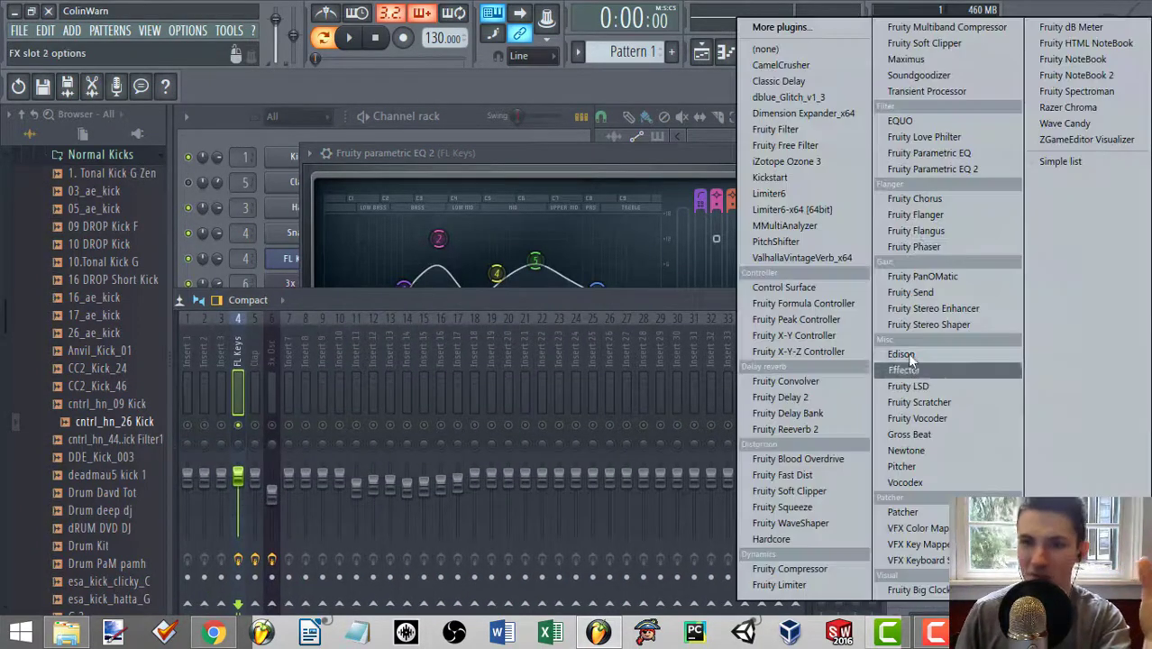
{"action": "left_click", "coordinate": [915, 369]}
{"action": "left_click", "coordinate": [976, 152]}
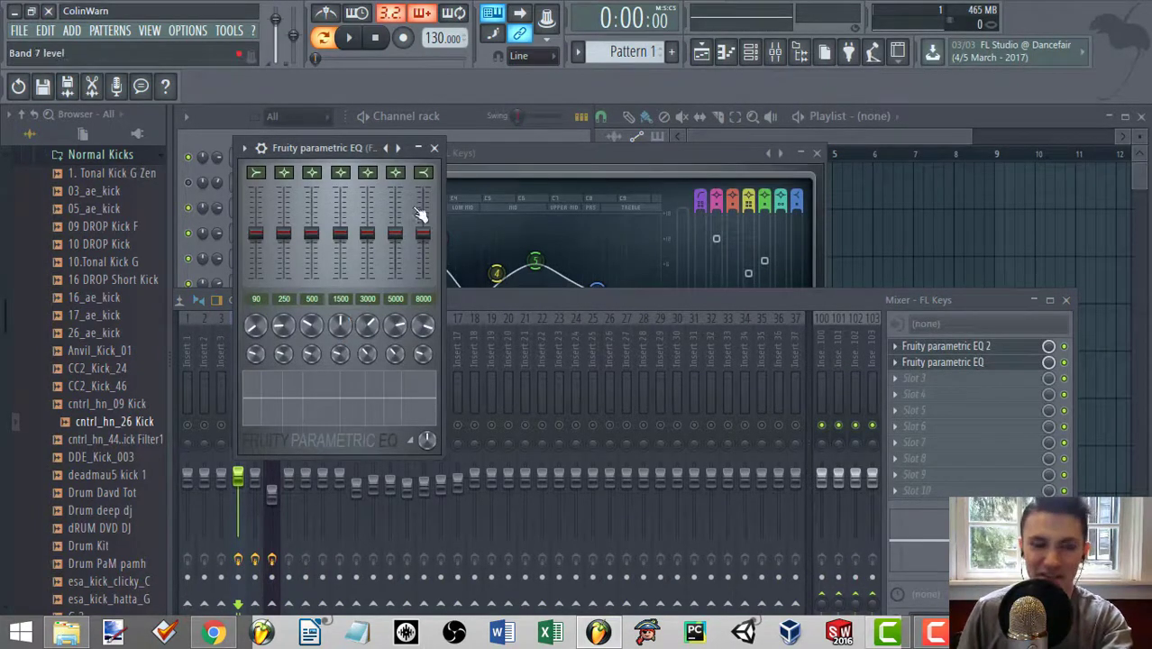
{"action": "left_click", "coordinate": [436, 150]}
Shift band 1 to a slightly lower frequency in Fruity parametric EQ 2, keeping its level on the zero line.
{"action": "left_click_drag", "start_coordinate": [436, 151], "coordinate": [453, 138]}
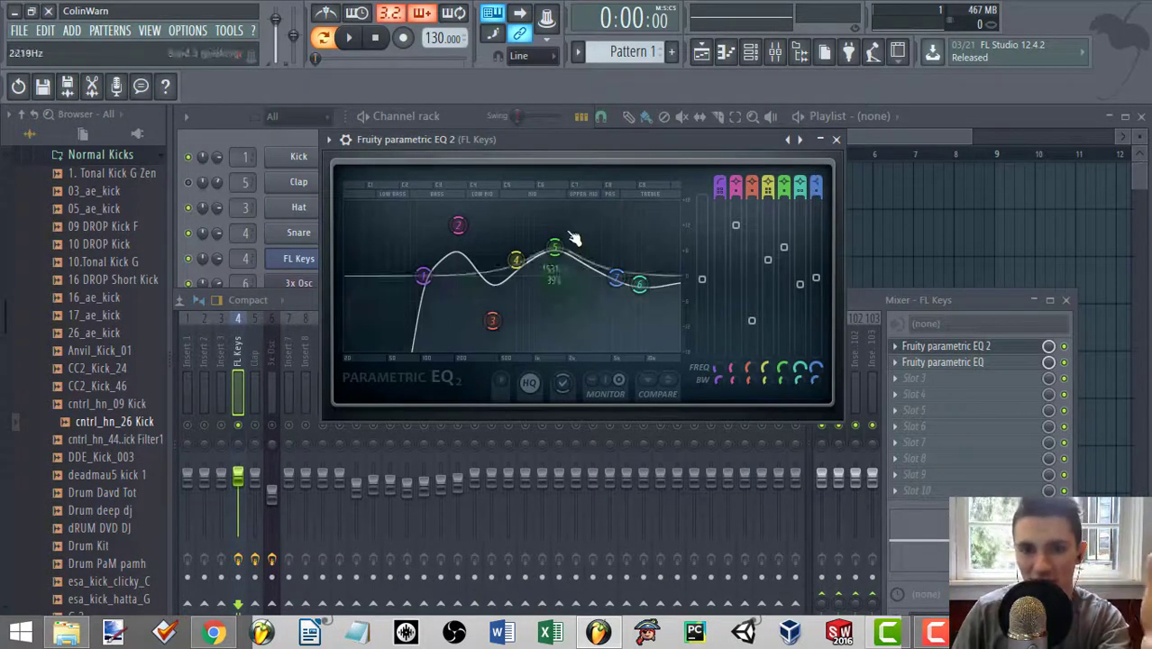
{"action": "left_click_drag", "start_coordinate": [424, 276], "coordinate": [406, 274]}
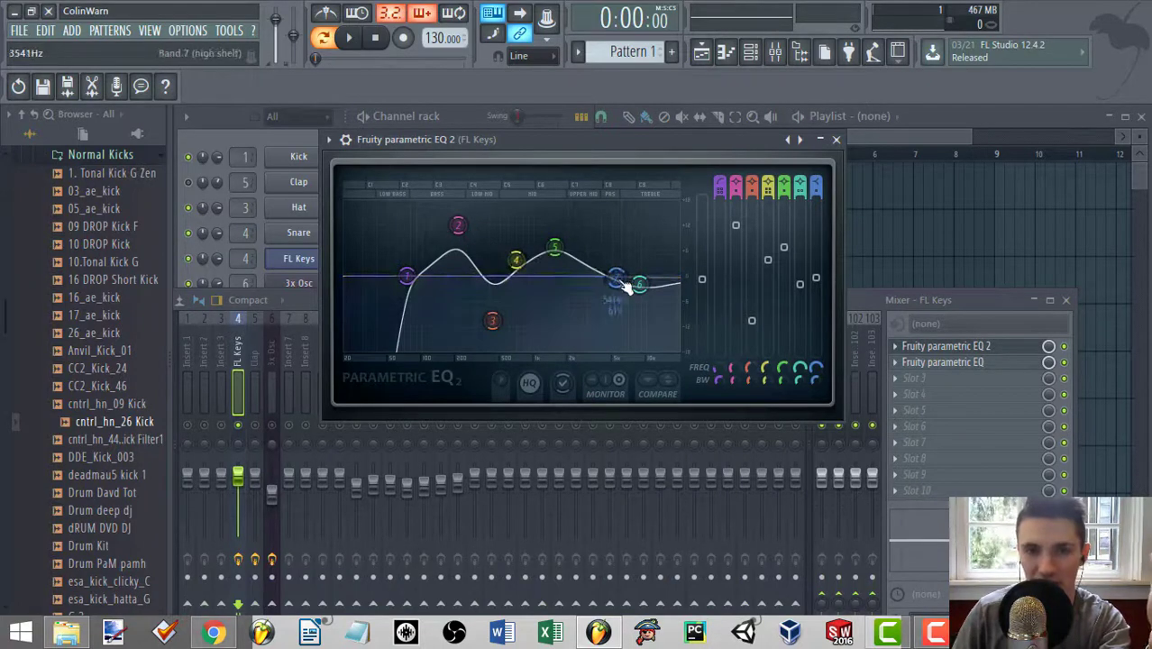
Flatten band 6's level to the zero line and move the band down to about 1818 Hz.
{"action": "left_click_drag", "start_coordinate": [639, 285], "coordinate": [643, 283]}
{"action": "left_click_drag", "start_coordinate": [802, 283], "coordinate": [801, 276]}
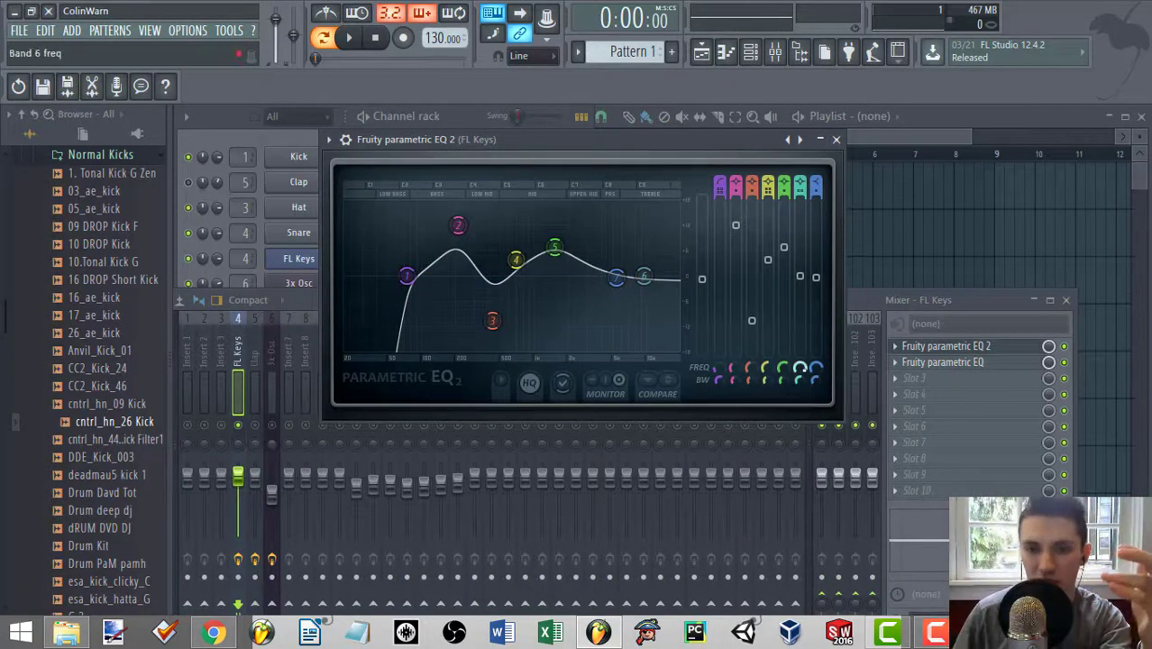
{"action": "left_click_drag", "start_coordinate": [642, 276], "coordinate": [562, 276]}
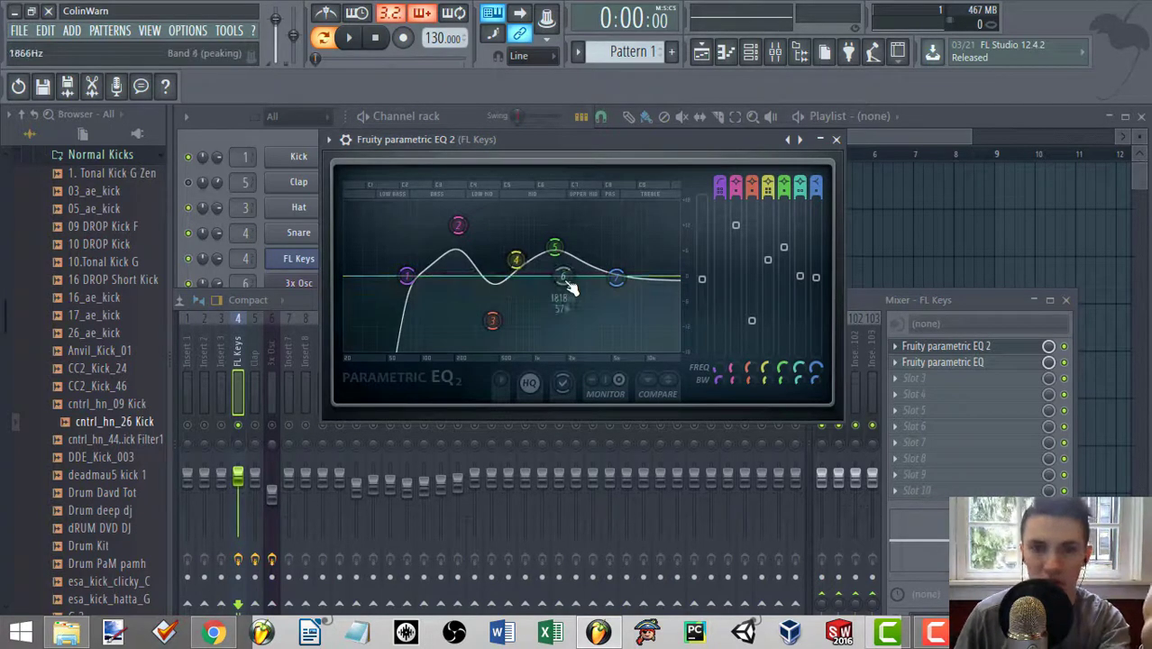